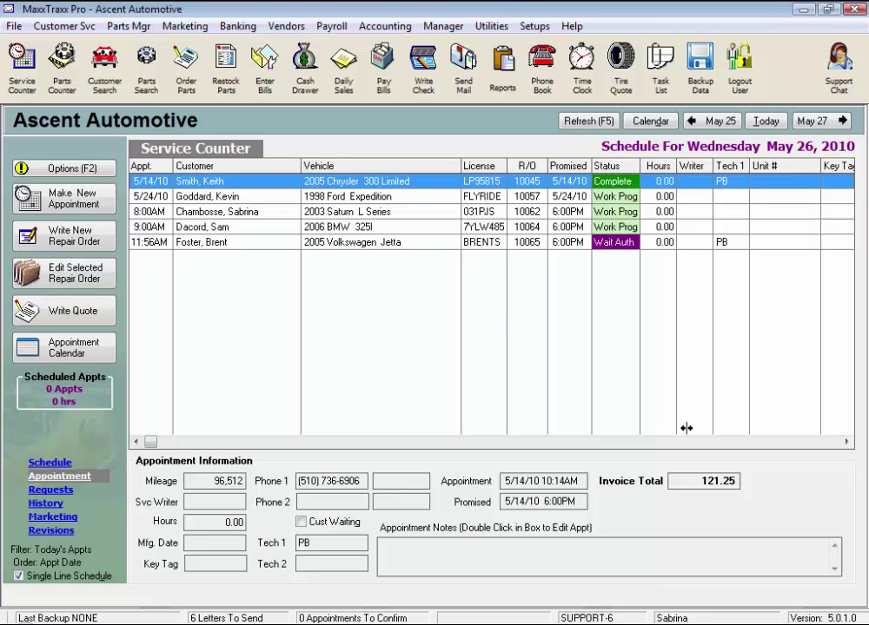
Open repair order 10065 for the 2005 Jetta and look over its Options list.
{"action": "double_click", "coordinate": [415, 242]}
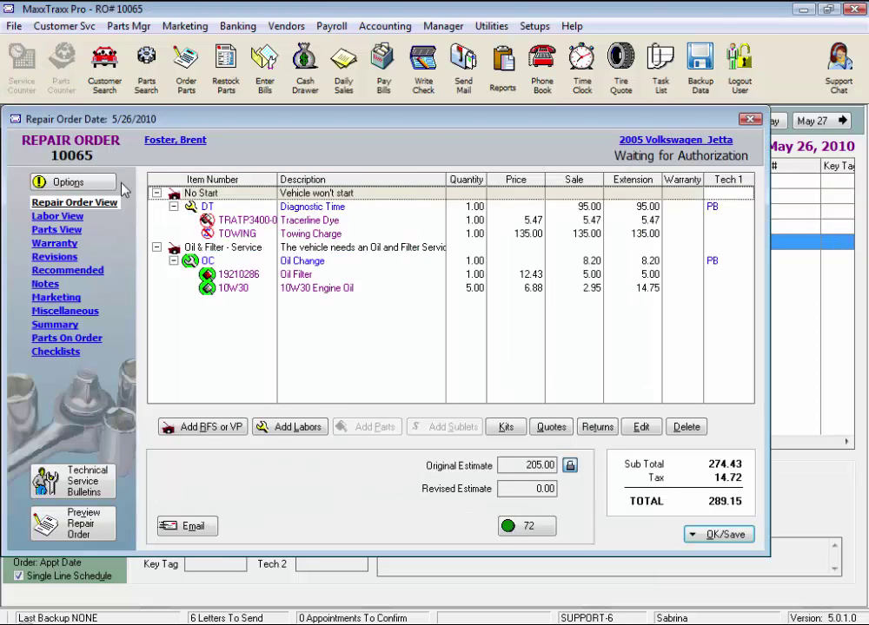
{"action": "left_click", "coordinate": [102, 186]}
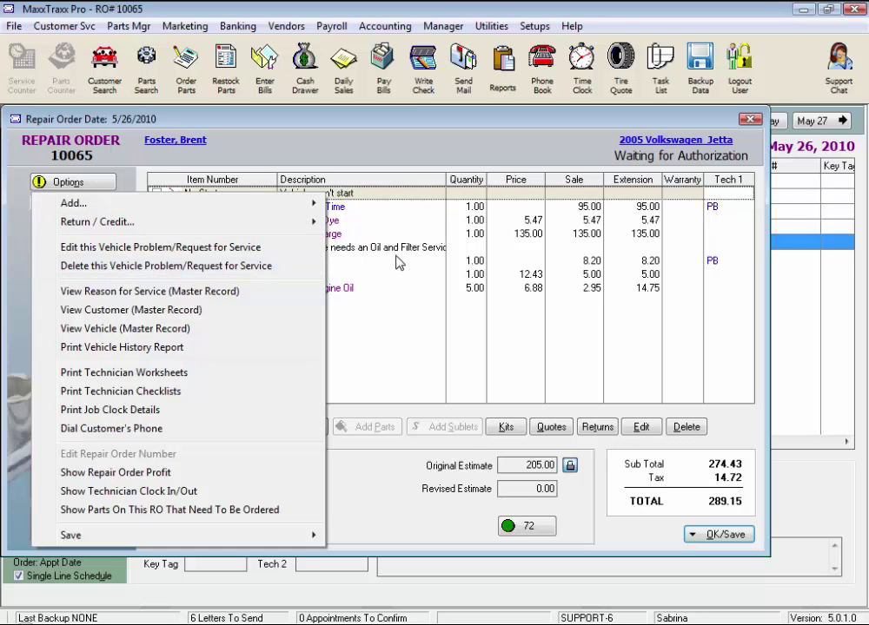
{"action": "left_click", "coordinate": [387, 202]}
Select the Diagnostic Time, Tracerline Dye and No Start lines and review the Options Add submenu.
{"action": "left_click", "coordinate": [337, 210]}
{"action": "left_click", "coordinate": [334, 220]}
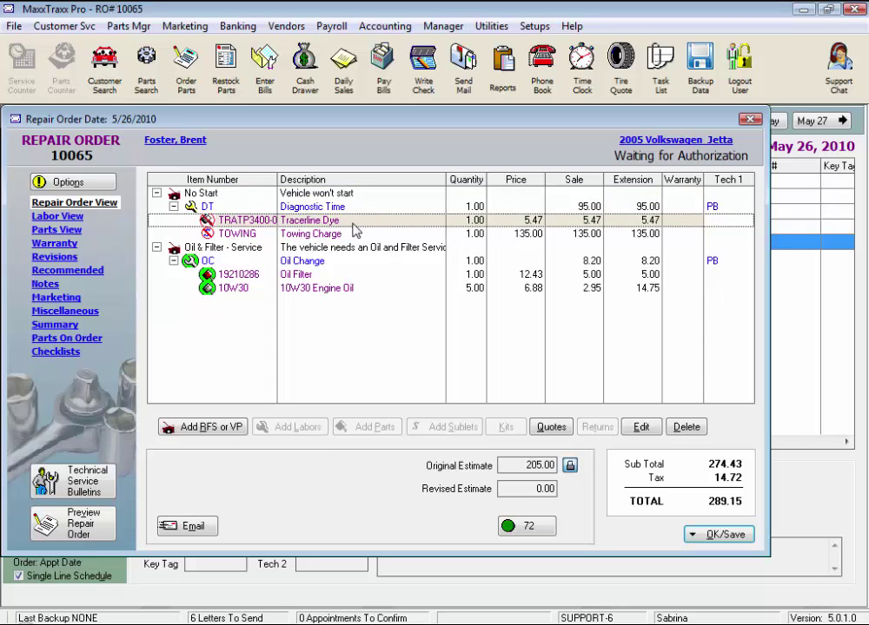
{"action": "left_click", "coordinate": [256, 195]}
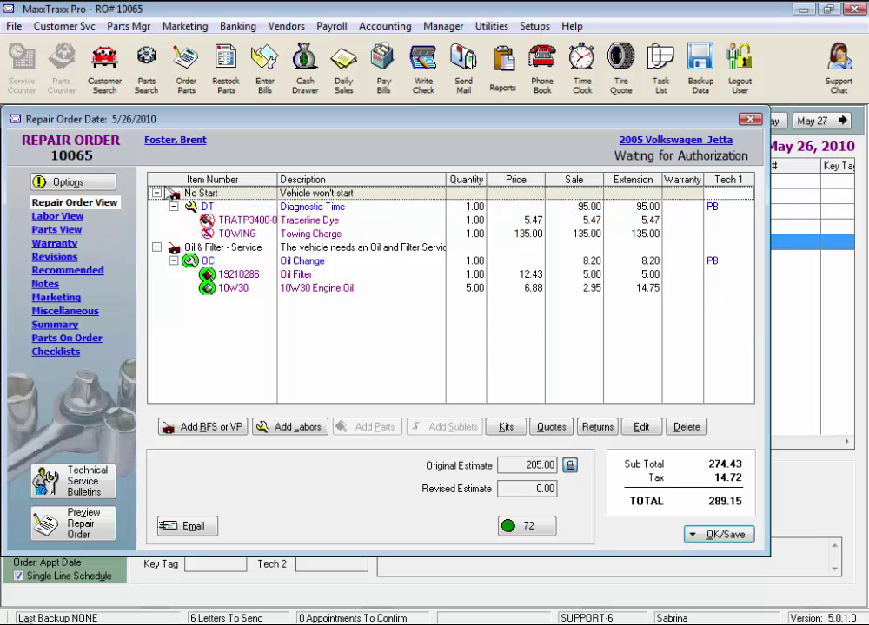
{"action": "left_click", "coordinate": [103, 185]}
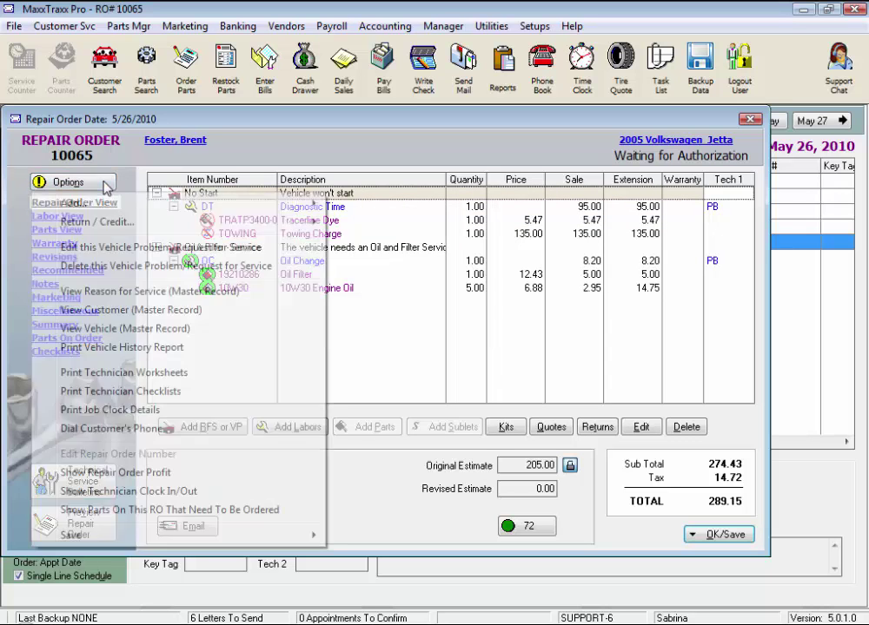
{"action": "mouse_move", "coordinate": [106, 204]}
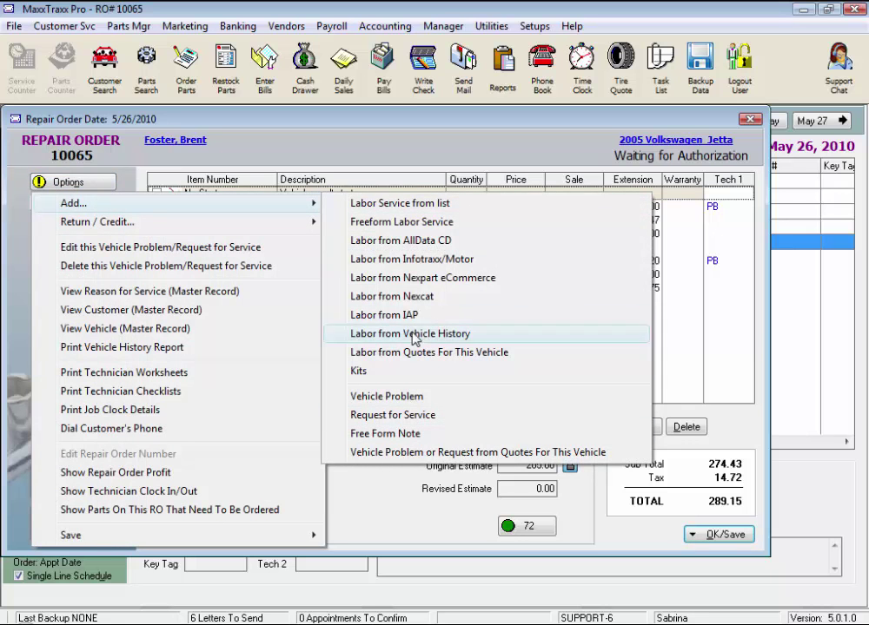
{"action": "left_click", "coordinate": [743, 385]}
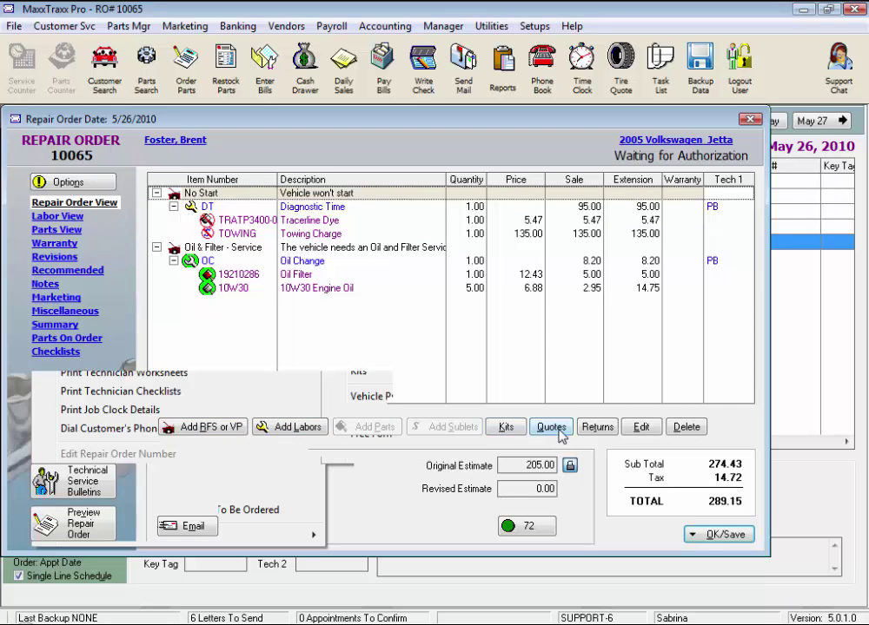
{"action": "left_click", "coordinate": [71, 182]}
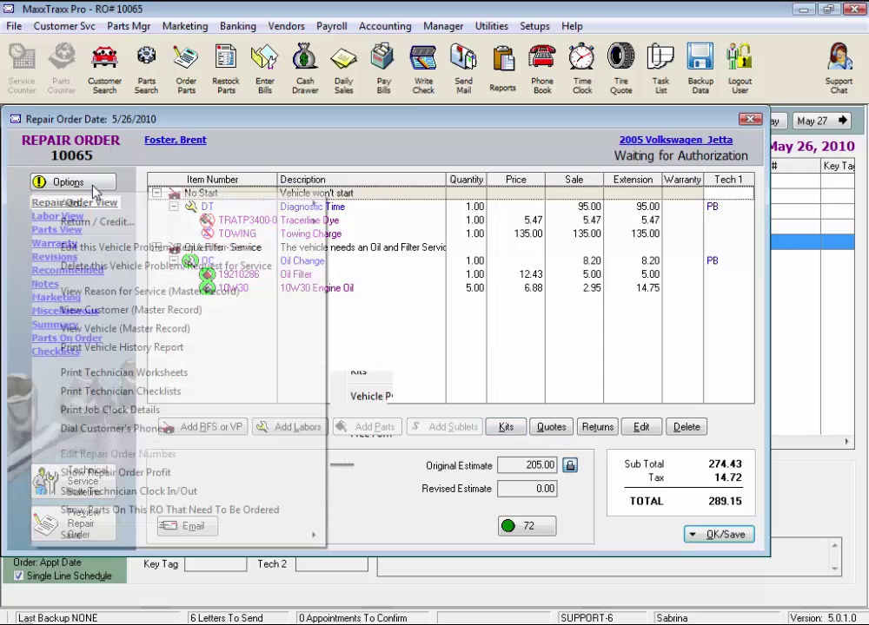
Pick BRAKES - INSPECT from Return / Credit > Labor Service from list.
{"action": "mouse_move", "coordinate": [100, 222]}
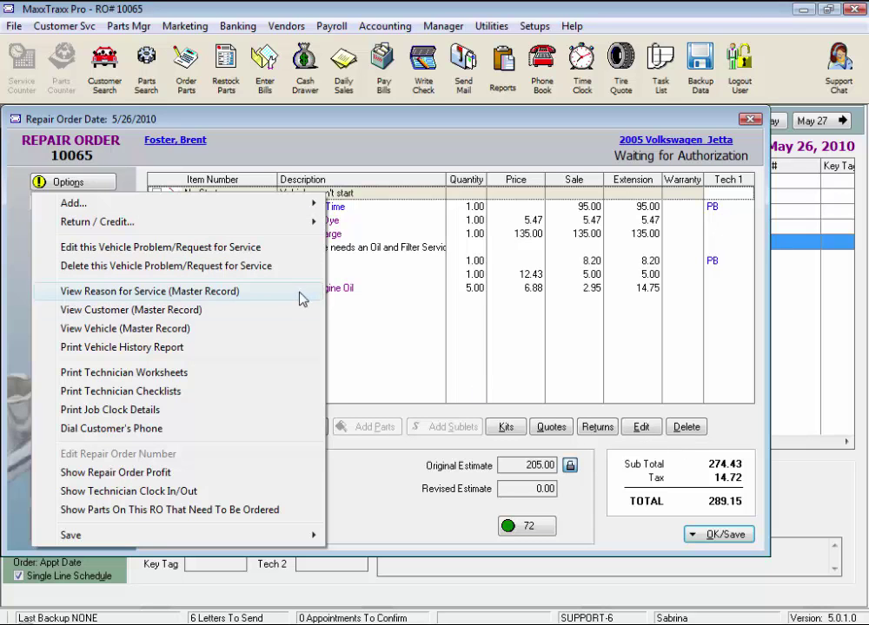
{"action": "mouse_move", "coordinate": [183, 223]}
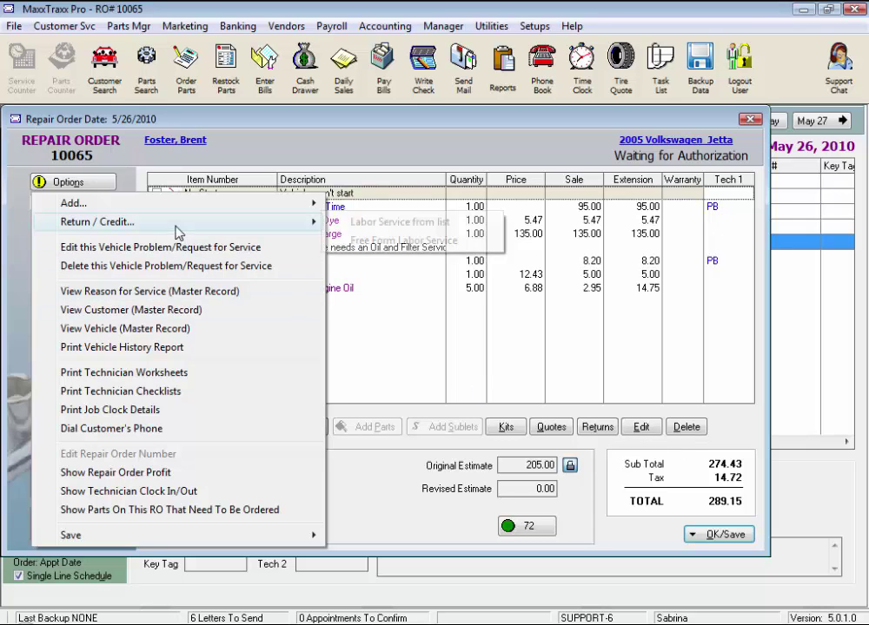
{"action": "left_click", "coordinate": [383, 223]}
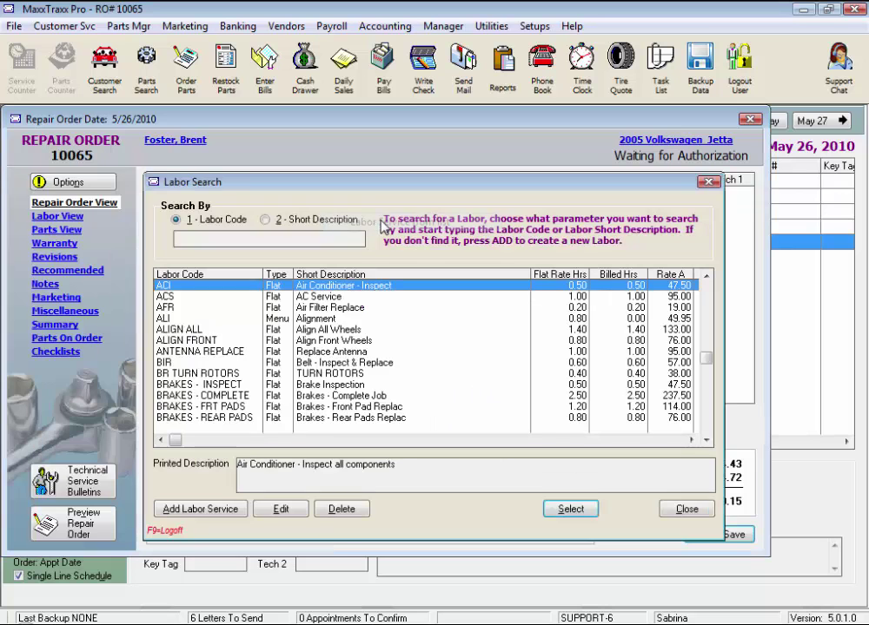
{"action": "left_click", "coordinate": [344, 385]}
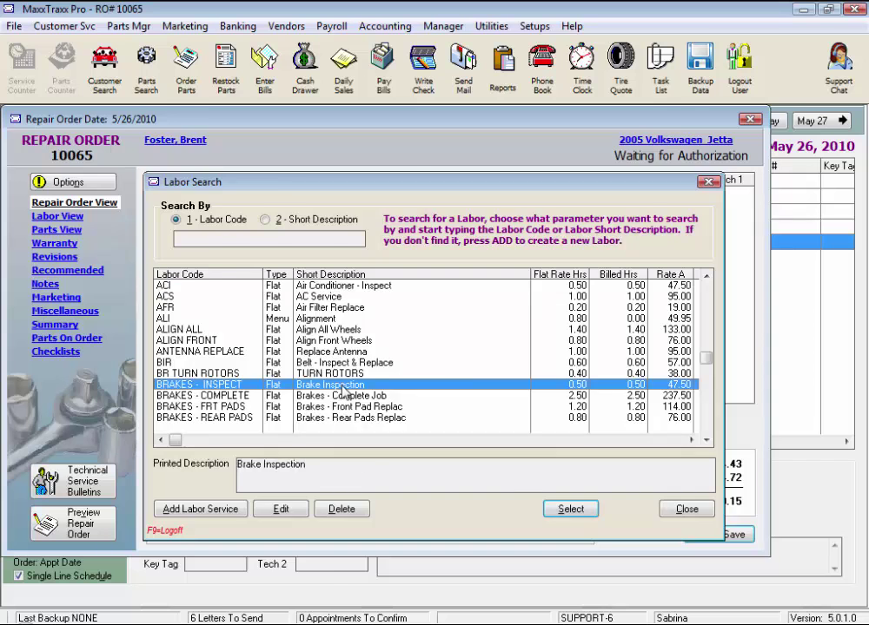
{"action": "double_click", "coordinate": [345, 385]}
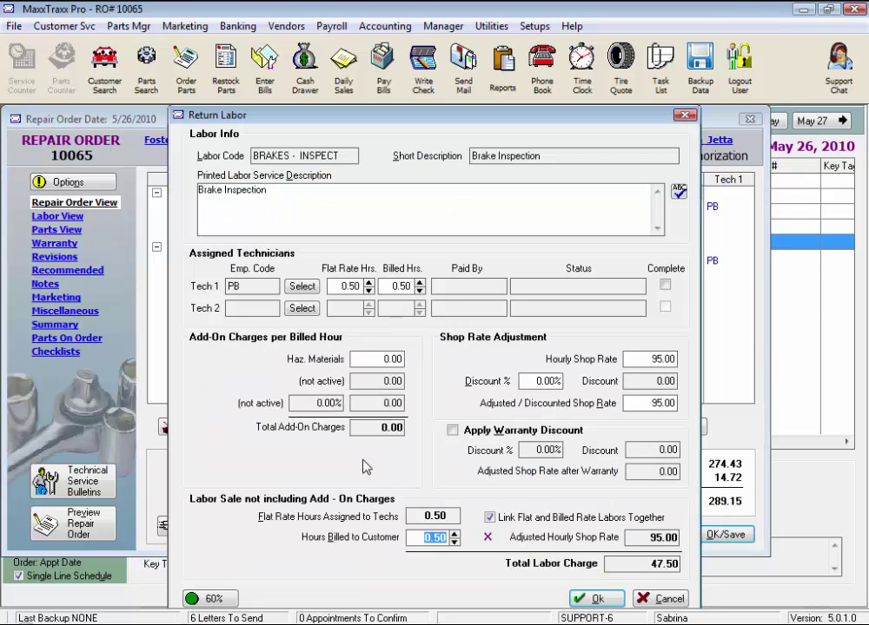
Confirm the Brake Inspection return of -0.50 hours, -47.50 in Return Labor.
{"action": "left_click", "coordinate": [387, 359]}
{"action": "key", "text": "Tab"}
{"action": "left_click", "coordinate": [598, 598]}
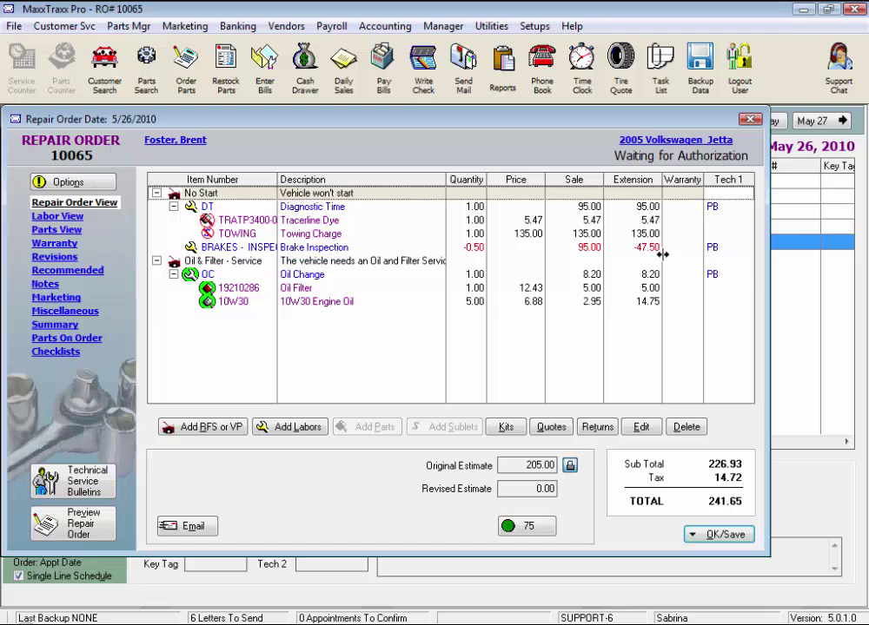
{"action": "left_click", "coordinate": [104, 184]}
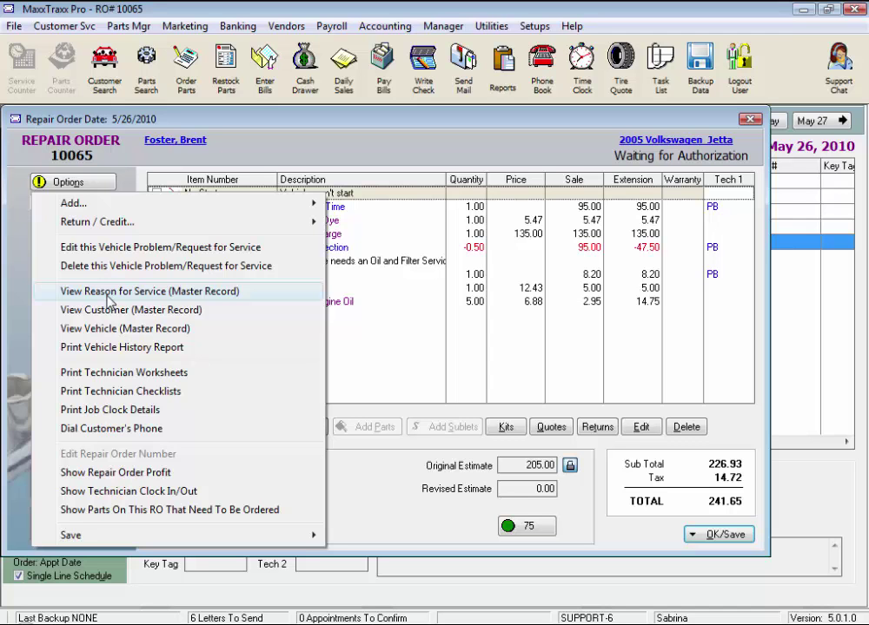
{"action": "left_click", "coordinate": [111, 294]}
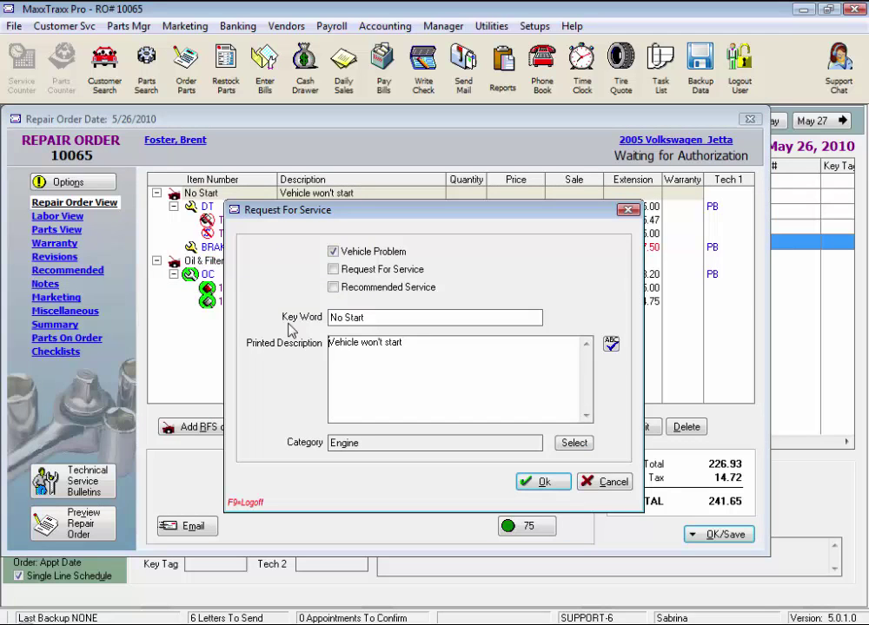
{"action": "left_click", "coordinate": [608, 484]}
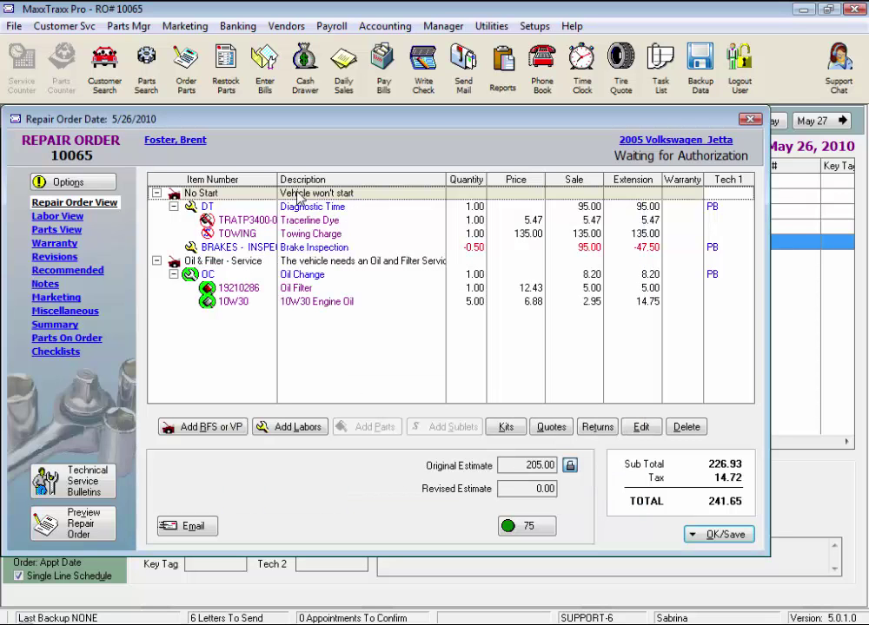
{"action": "left_click", "coordinate": [73, 184]}
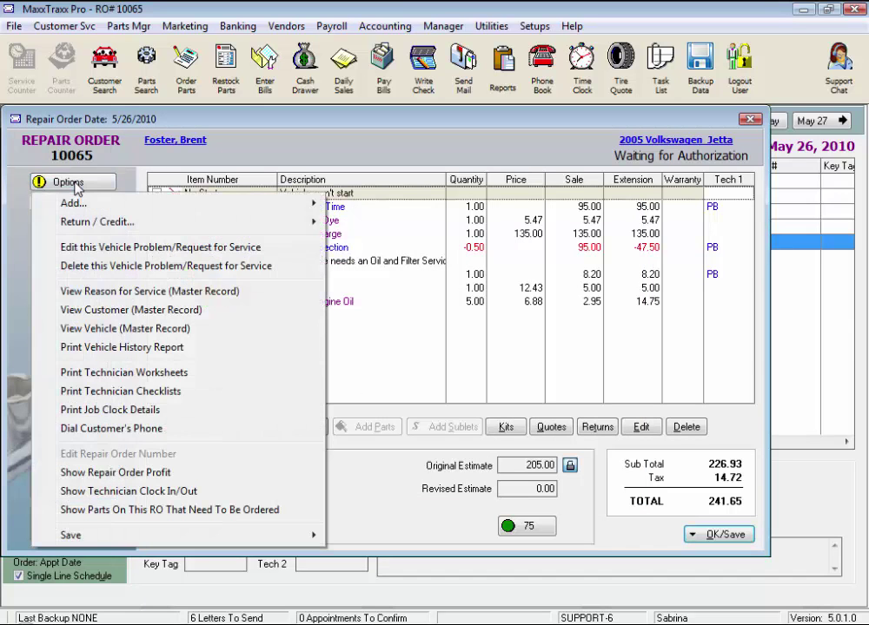
{"action": "left_click", "coordinate": [659, 142]}
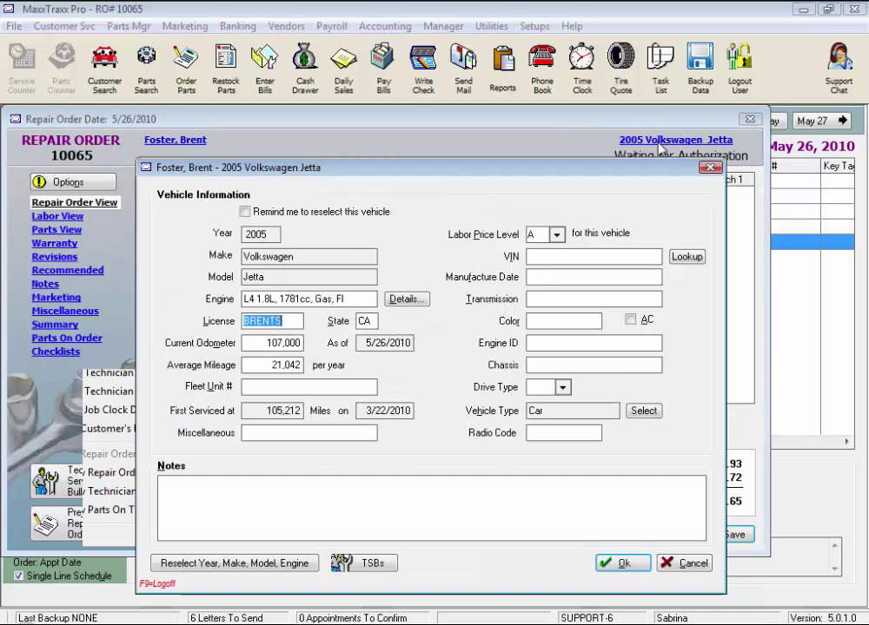
{"action": "left_click", "coordinate": [686, 565]}
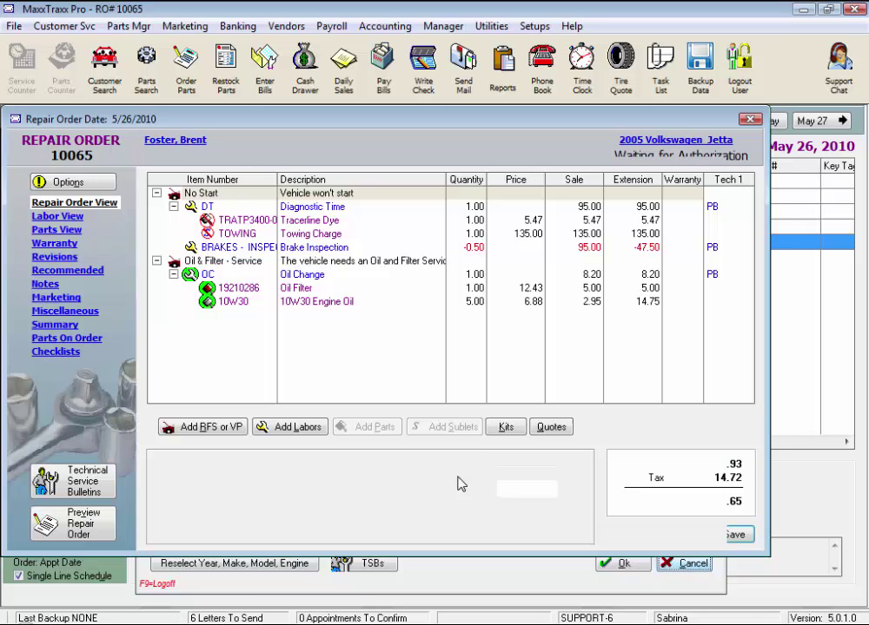
Preview the 60-month Vehicle History Report with printed labor descriptions at page width, then close it.
{"action": "left_click", "coordinate": [72, 183]}
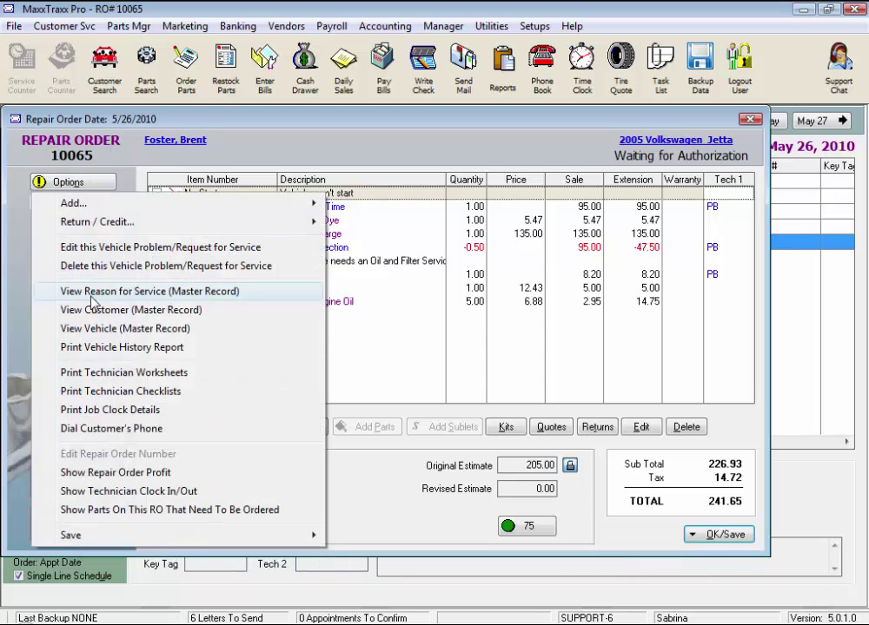
{"action": "left_click", "coordinate": [102, 350]}
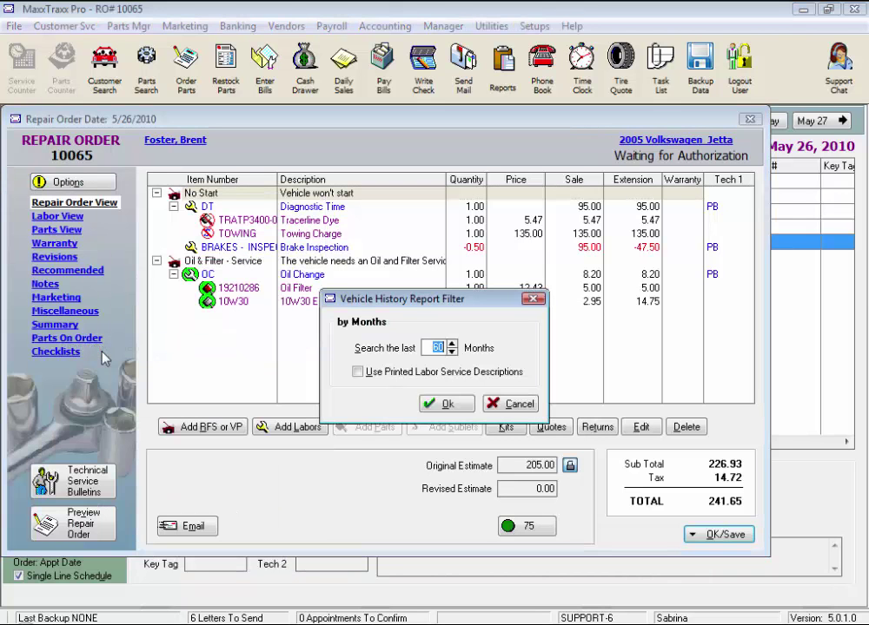
{"action": "left_click", "coordinate": [431, 348]}
{"action": "double_click", "coordinate": [431, 348]}
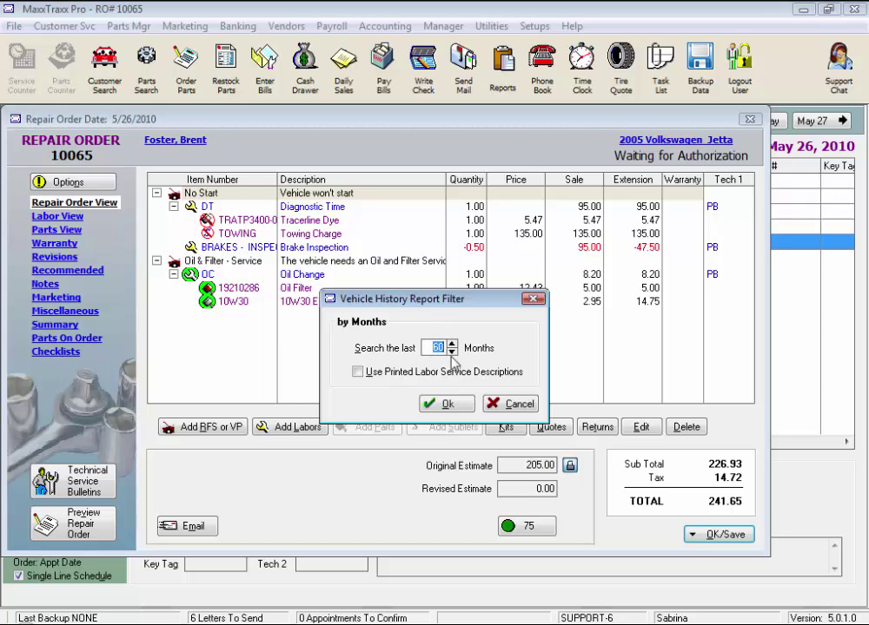
{"action": "left_click", "coordinate": [359, 374]}
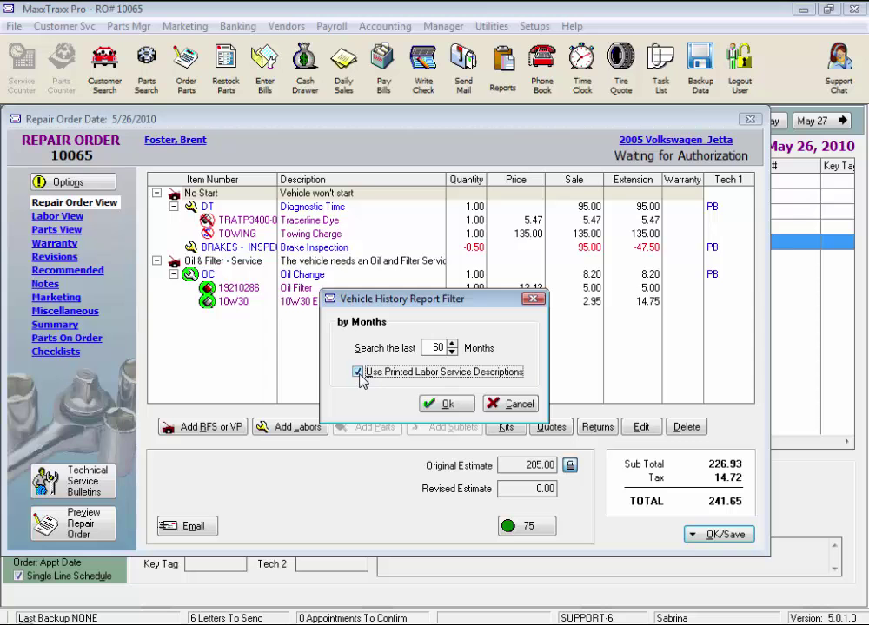
{"action": "left_click", "coordinate": [442, 404]}
{"action": "left_click", "coordinate": [319, 329]}
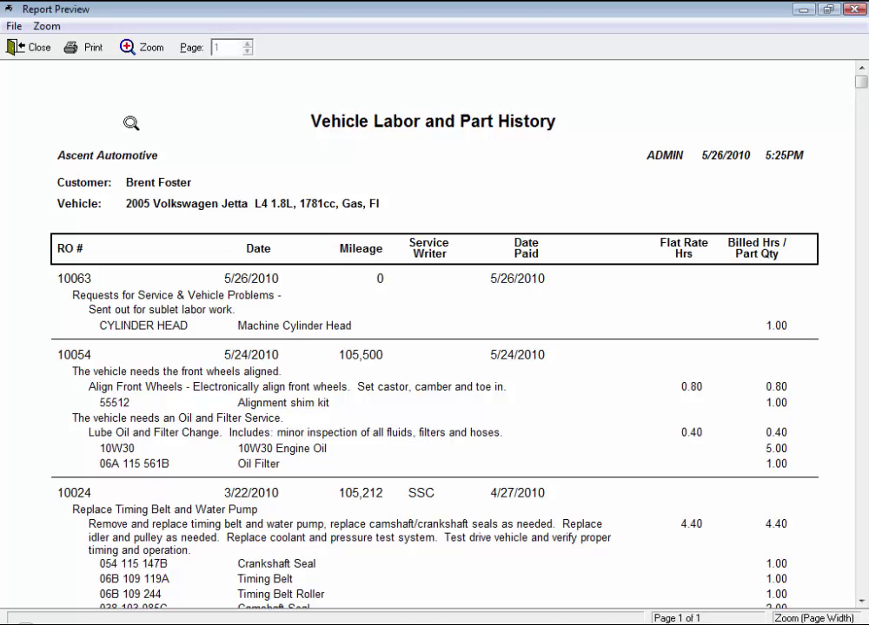
{"action": "left_click", "coordinate": [32, 49]}
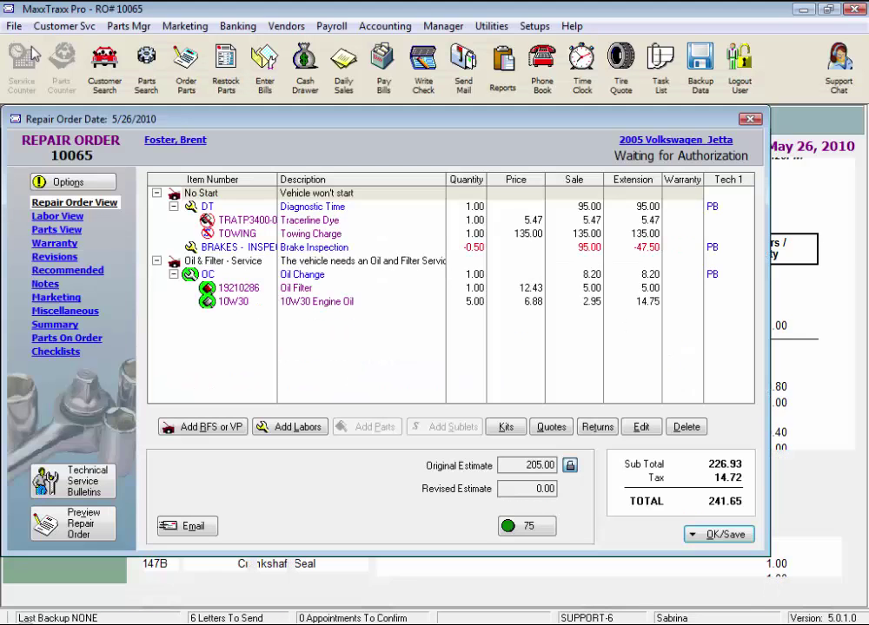
Save repair order 10065 through Save & Print, dismissing the low-stock notice and printing no copies.
{"action": "left_click", "coordinate": [74, 182]}
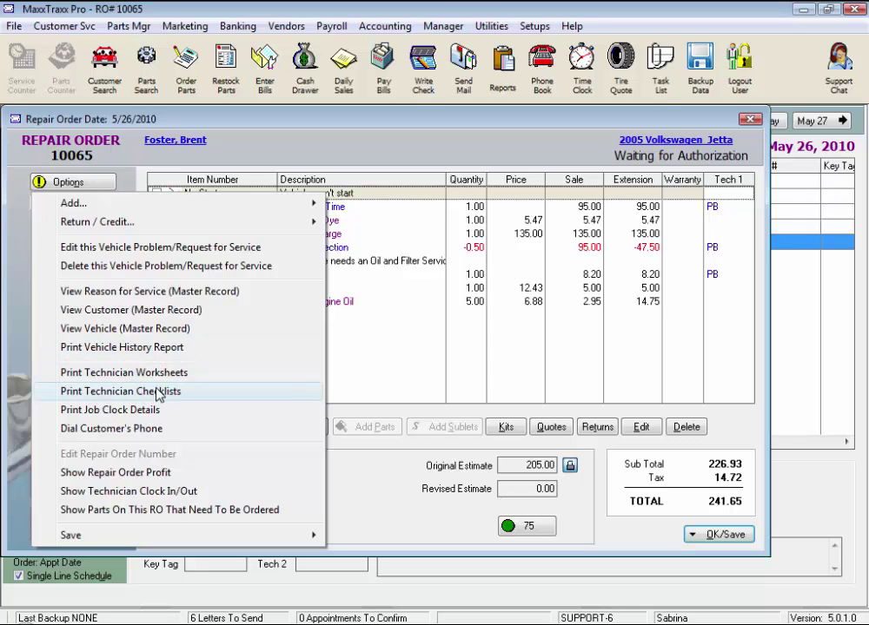
{"action": "left_click", "coordinate": [692, 534]}
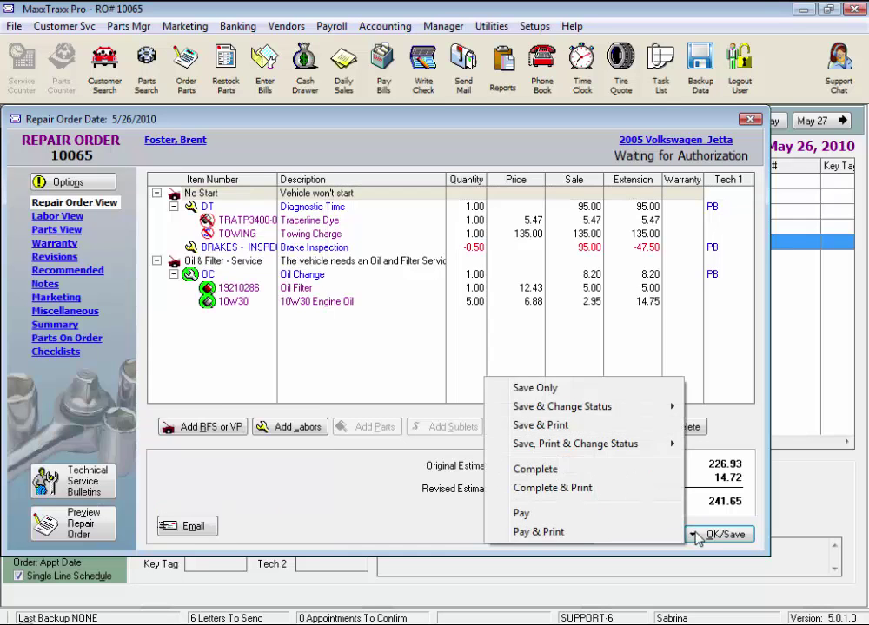
{"action": "left_click", "coordinate": [590, 425]}
{"action": "key", "text": "Return"}
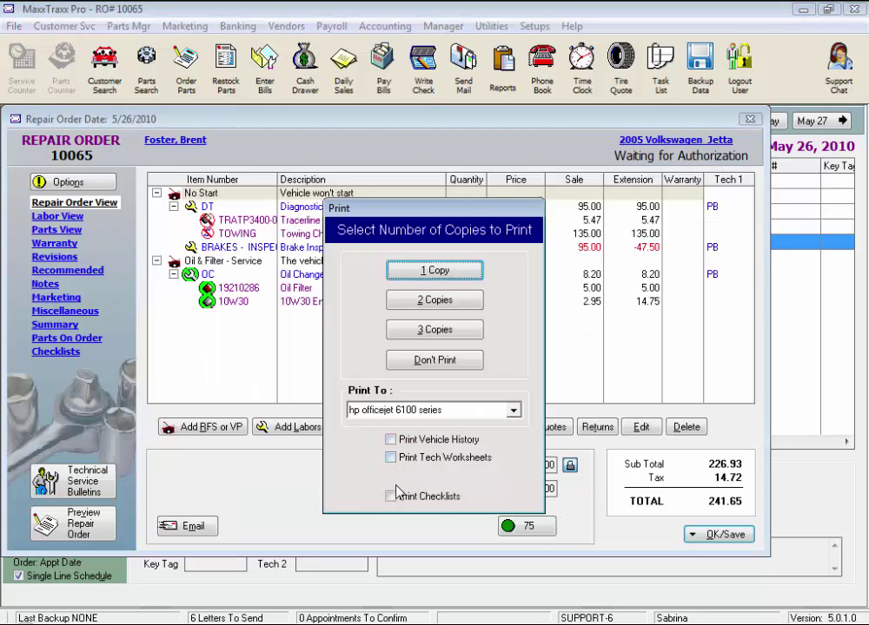
{"action": "left_click", "coordinate": [425, 366]}
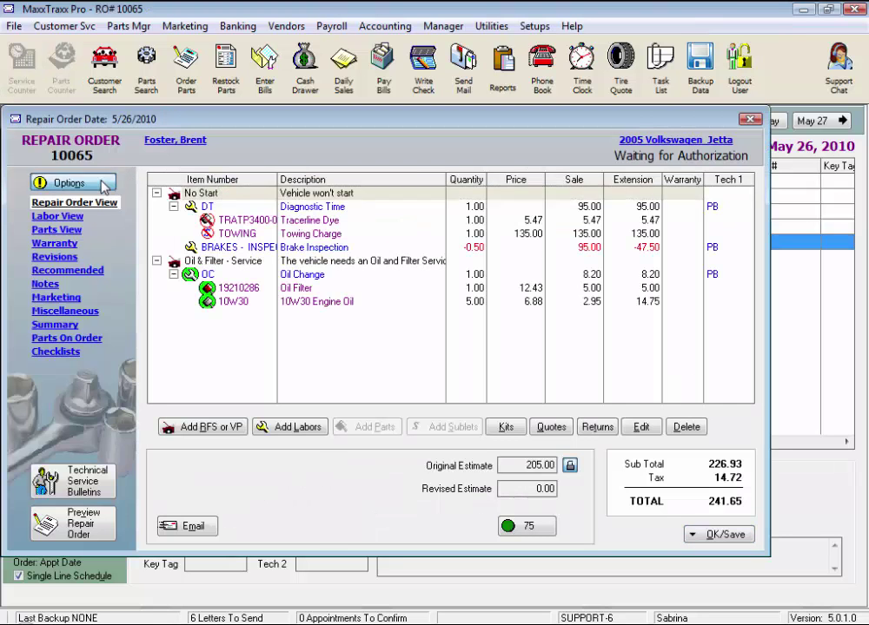
{"action": "left_click", "coordinate": [68, 182]}
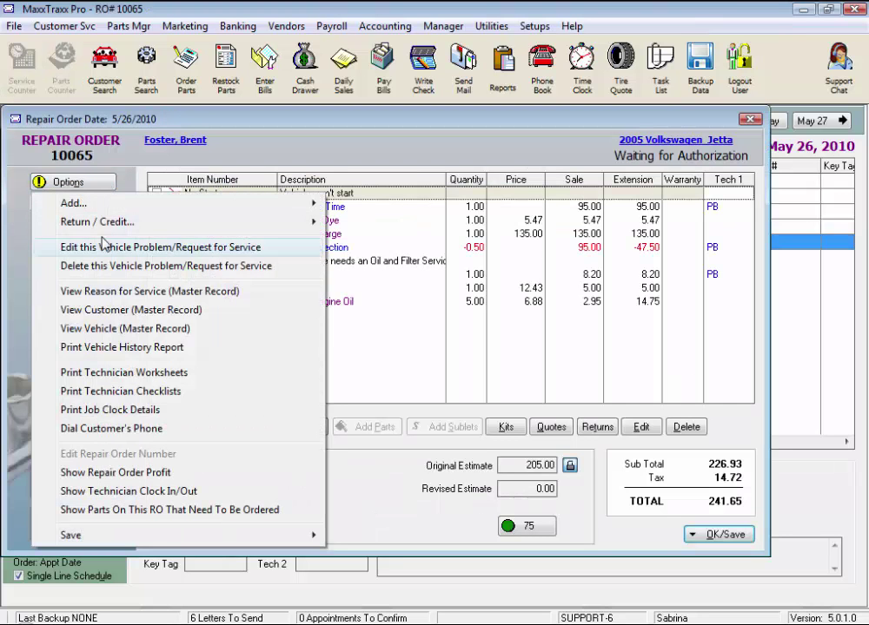
{"action": "left_click", "coordinate": [116, 416]}
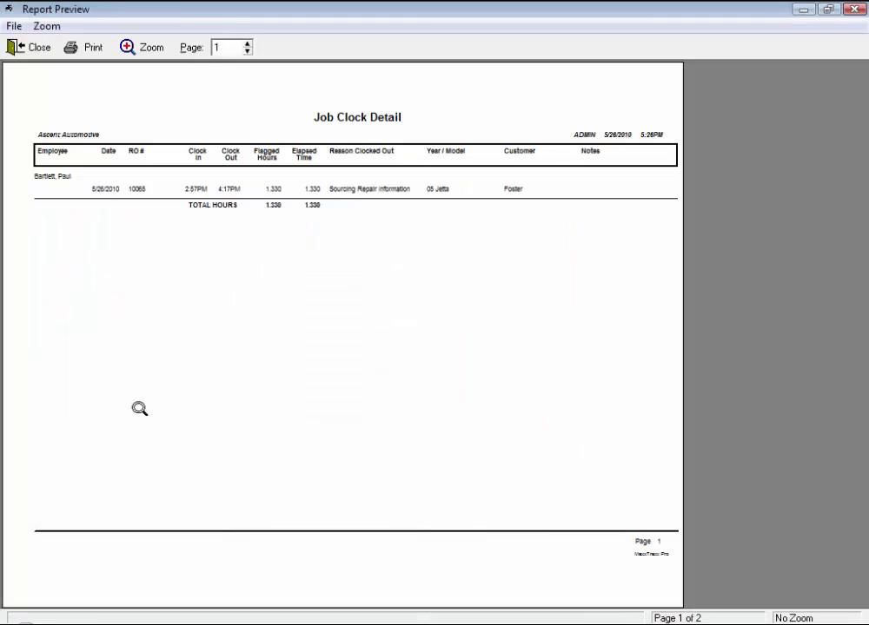
{"action": "left_click", "coordinate": [255, 249]}
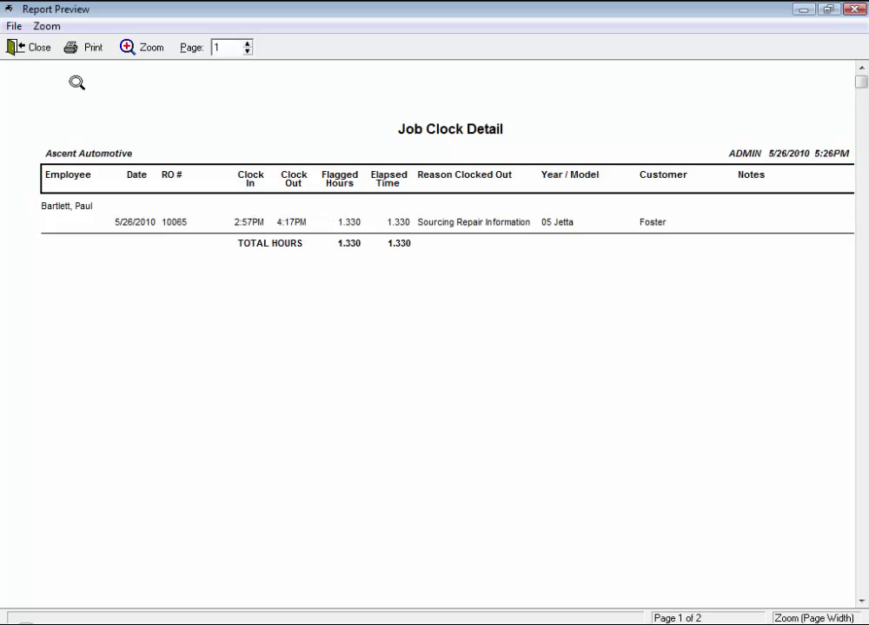
{"action": "left_click", "coordinate": [35, 48]}
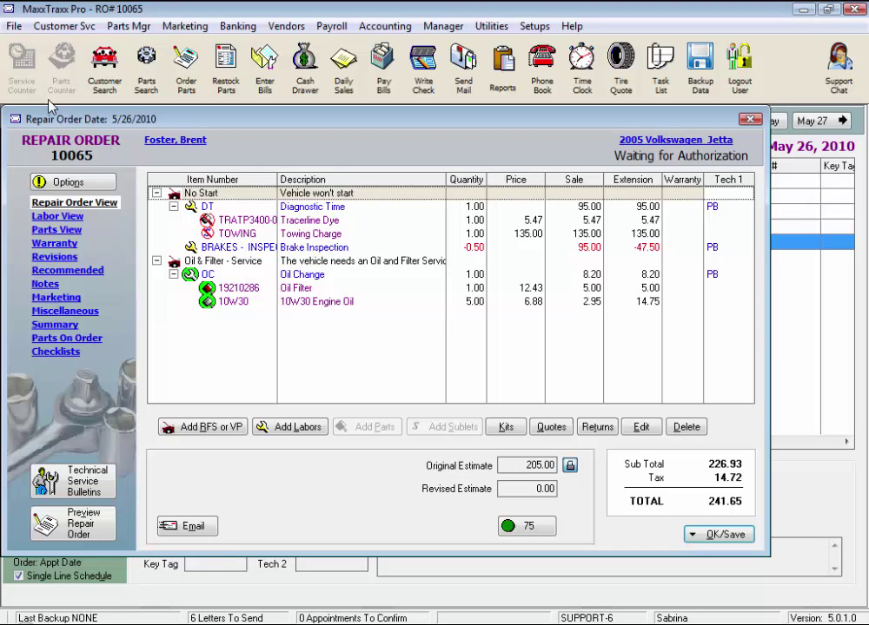
{"action": "left_click", "coordinate": [70, 182]}
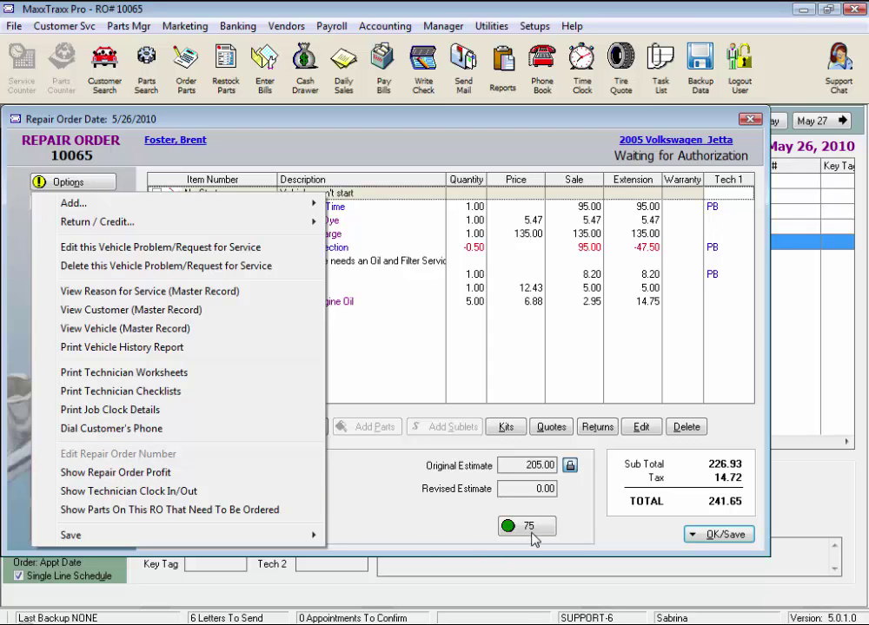
{"action": "left_click", "coordinate": [205, 491]}
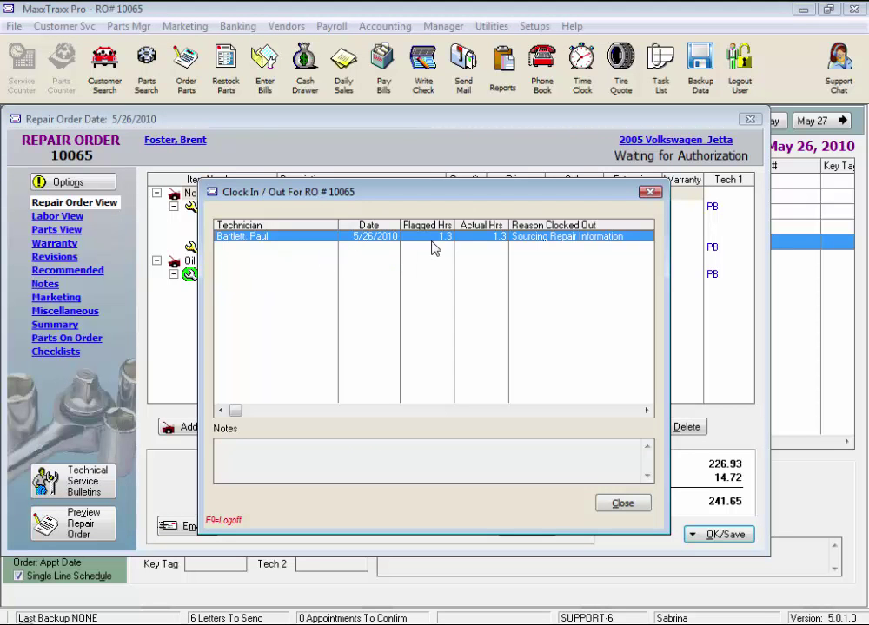
{"action": "left_click", "coordinate": [613, 504]}
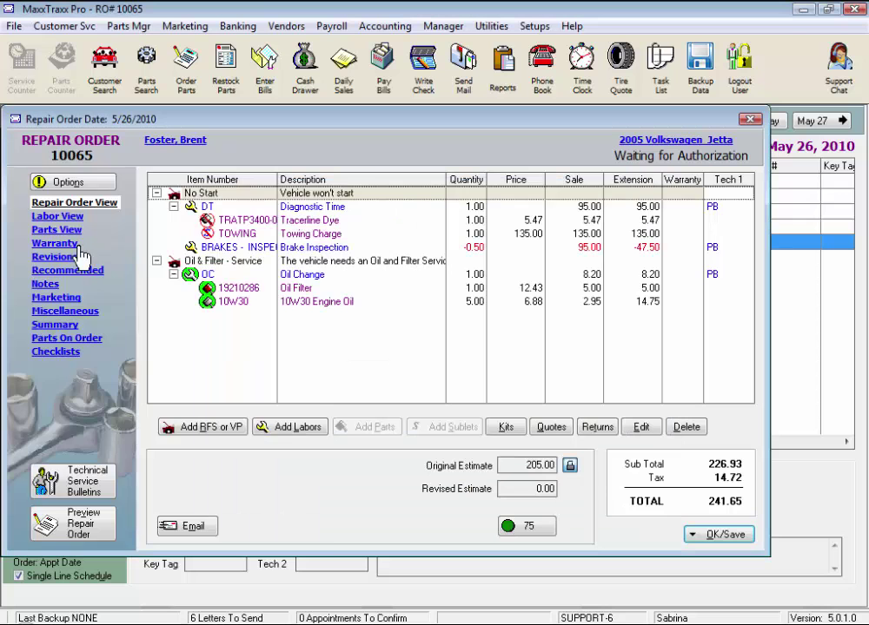
Check the parts to be ordered and exit without ordering any.
{"action": "left_click", "coordinate": [61, 182]}
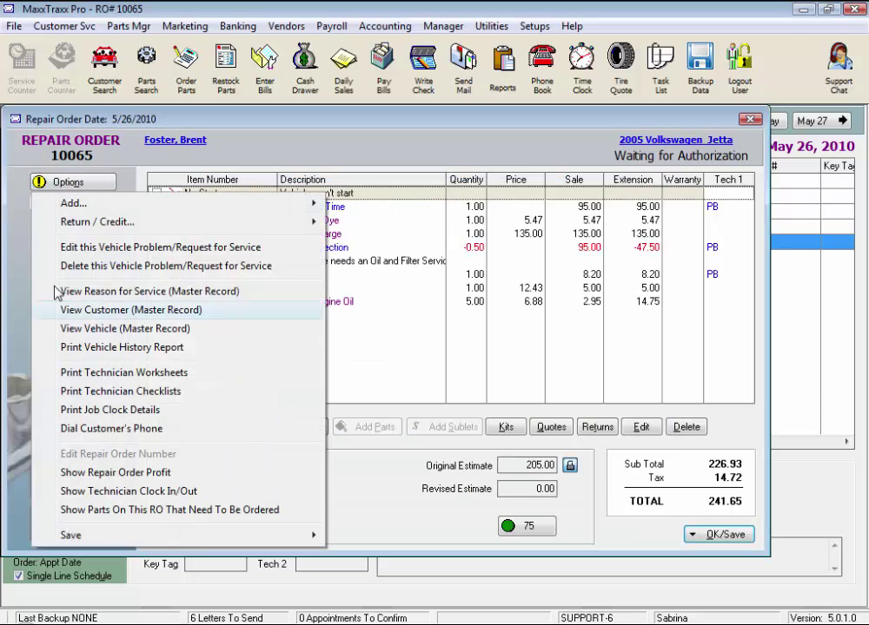
{"action": "left_click", "coordinate": [81, 511]}
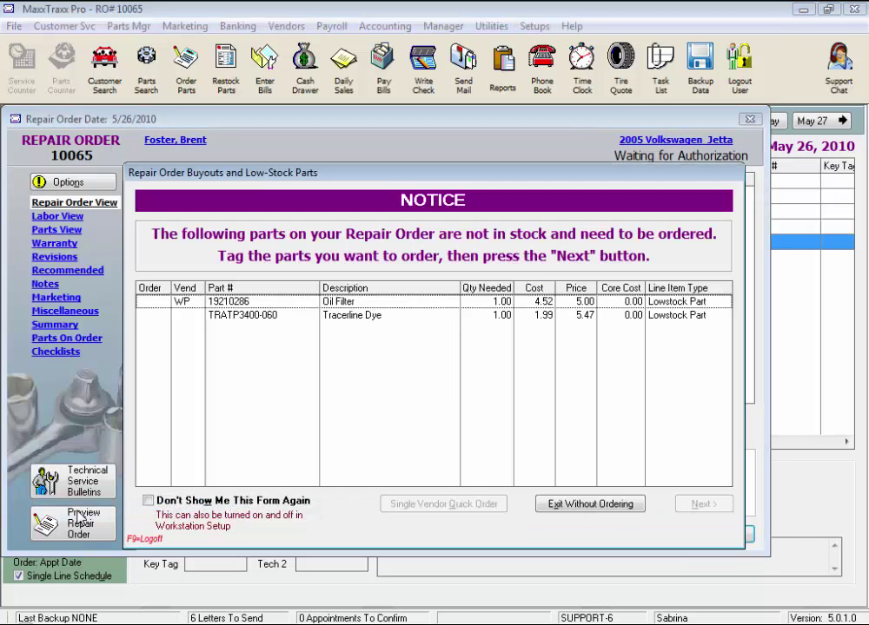
{"action": "left_click", "coordinate": [596, 507]}
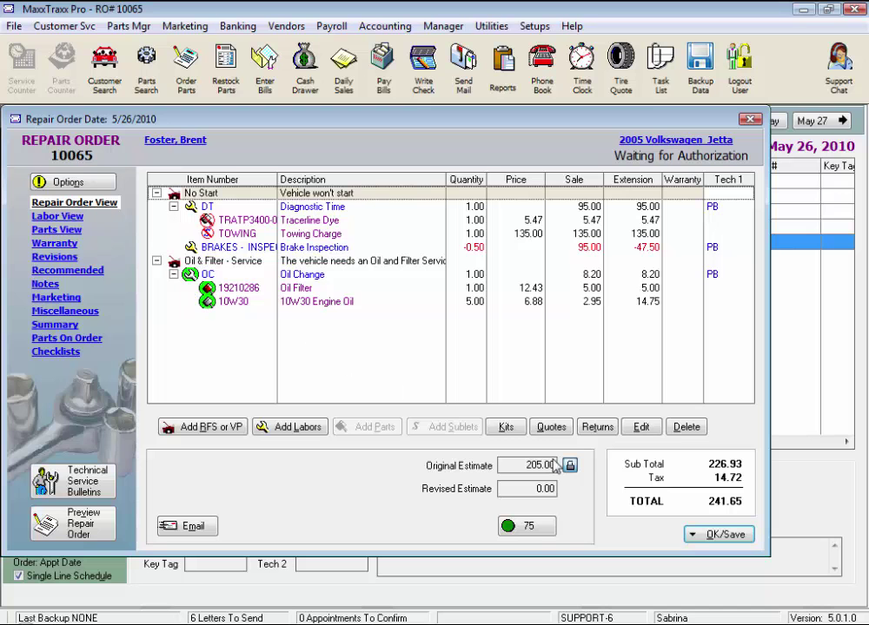
Save the order with Save Only, skip ordering again, and reopen RO 10065 from the schedule.
{"action": "left_click", "coordinate": [705, 539]}
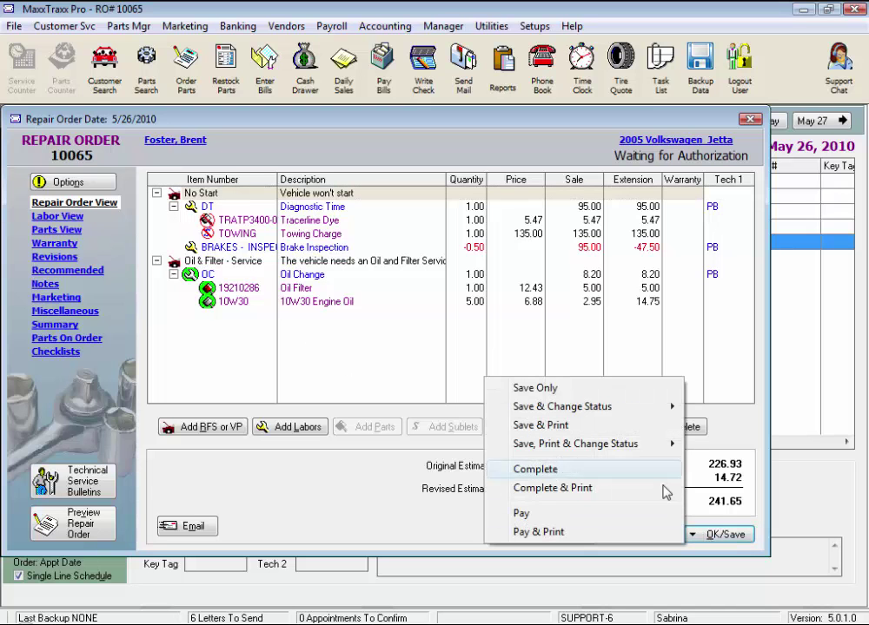
{"action": "left_click", "coordinate": [525, 388]}
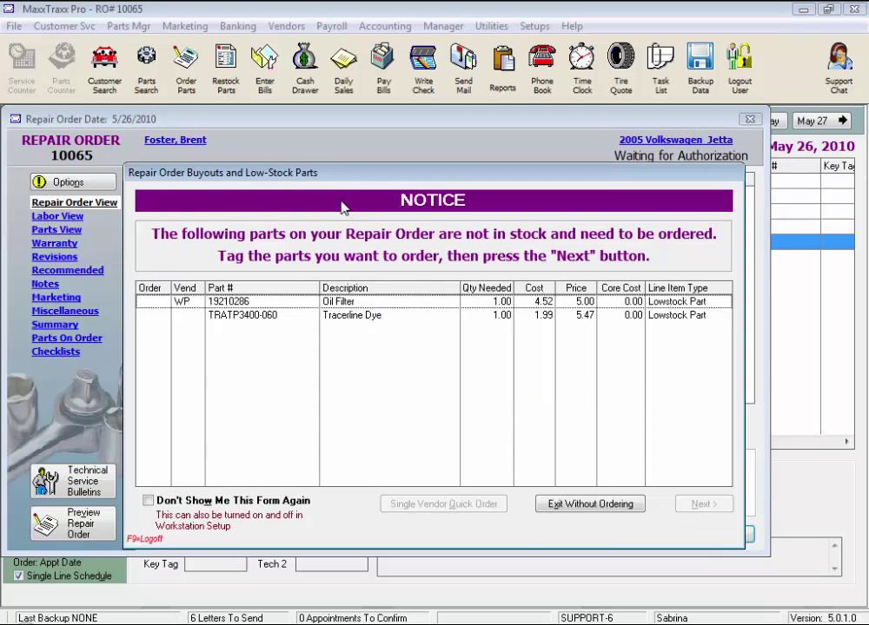
{"action": "left_click", "coordinate": [594, 505]}
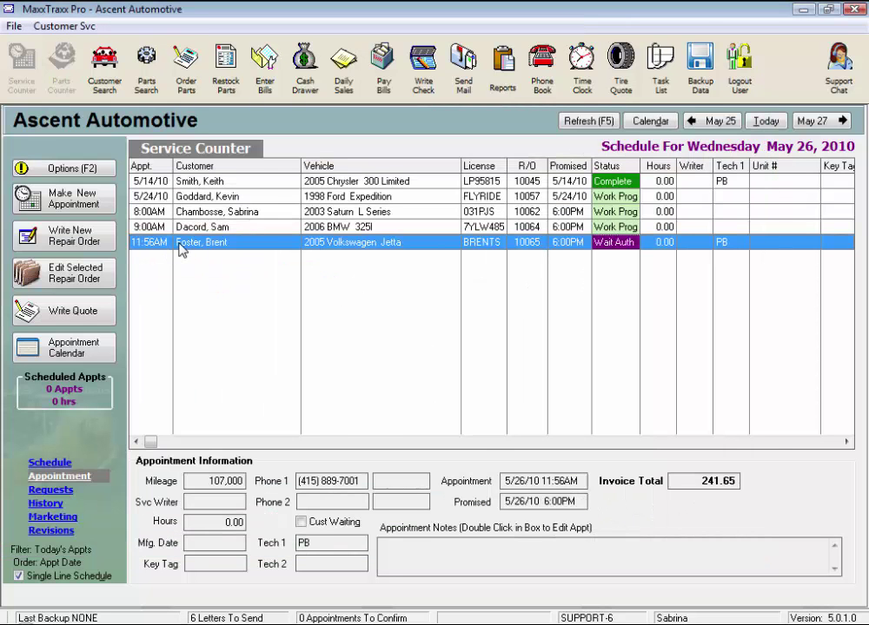
{"action": "double_click", "coordinate": [181, 249]}
{"action": "left_click", "coordinate": [74, 182]}
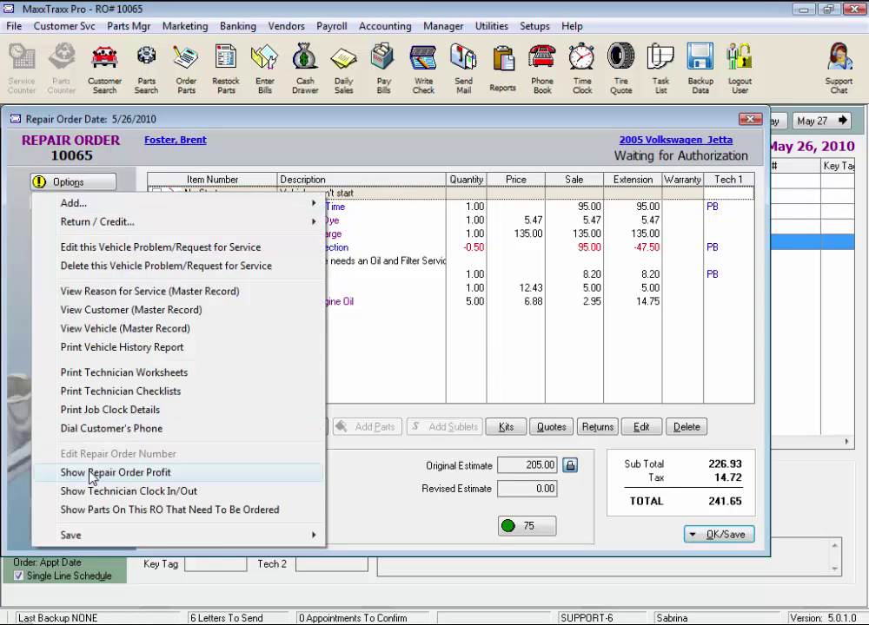
{"action": "mouse_move", "coordinate": [287, 535]}
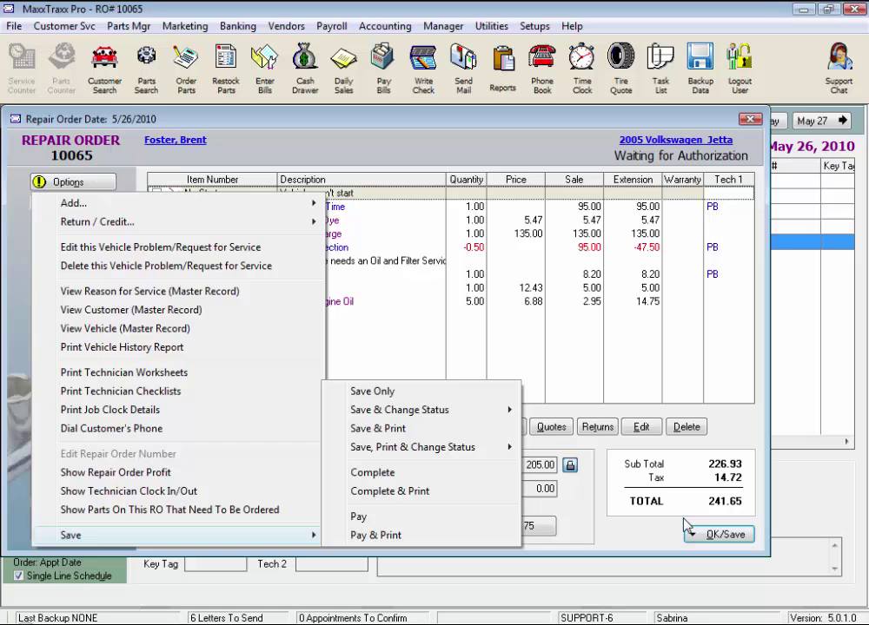
{"action": "left_click", "coordinate": [618, 379]}
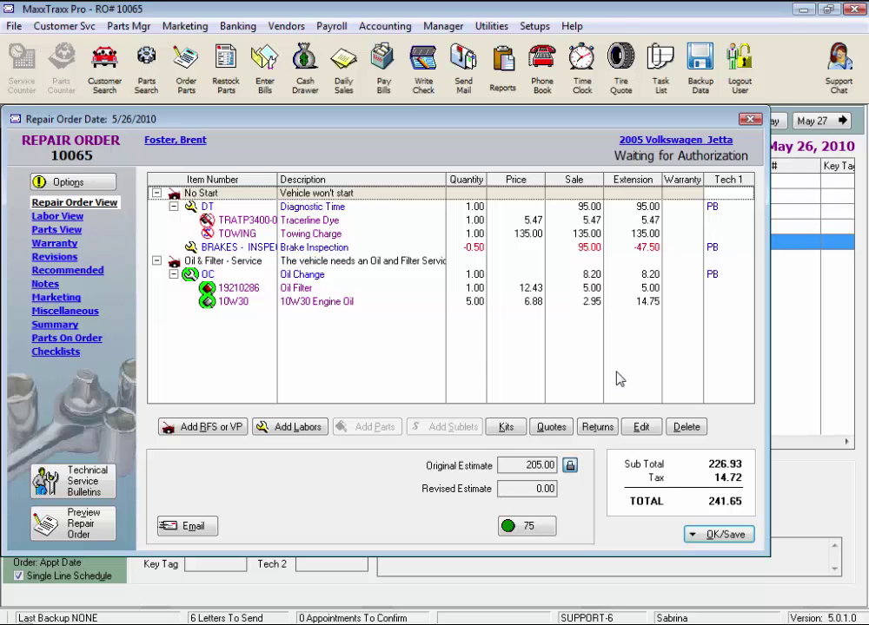
{"action": "left_click", "coordinate": [96, 187]}
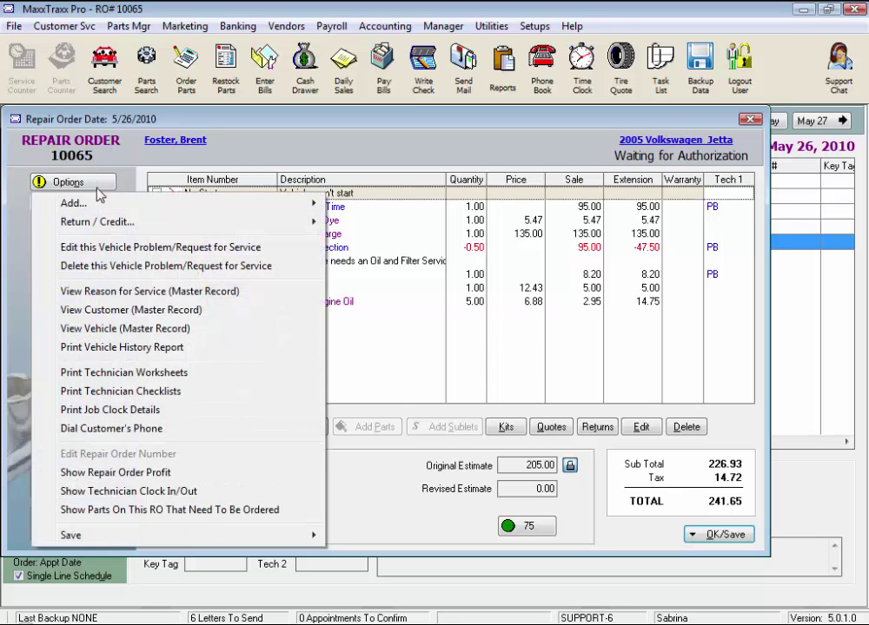
{"action": "mouse_move", "coordinate": [101, 207]}
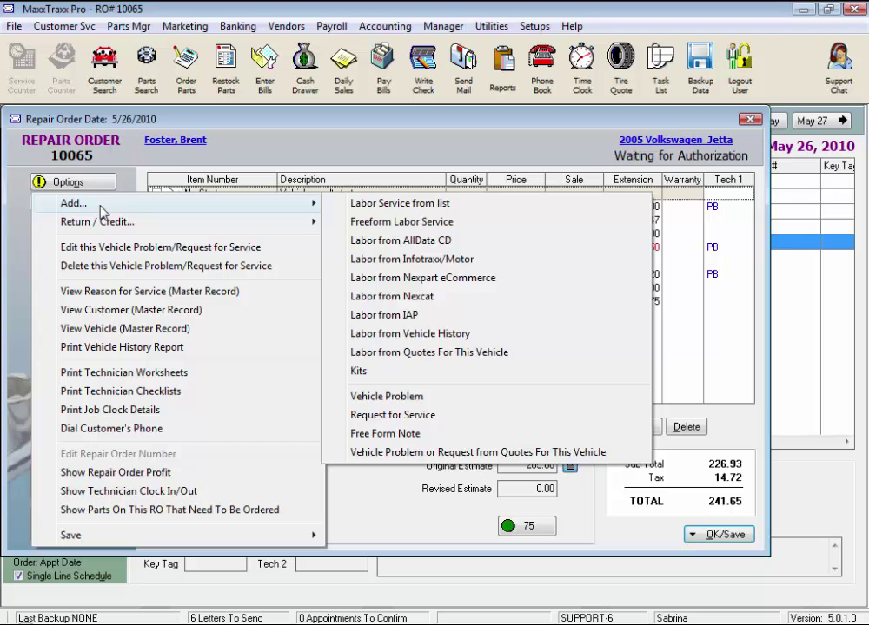
{"action": "mouse_move", "coordinate": [130, 227]}
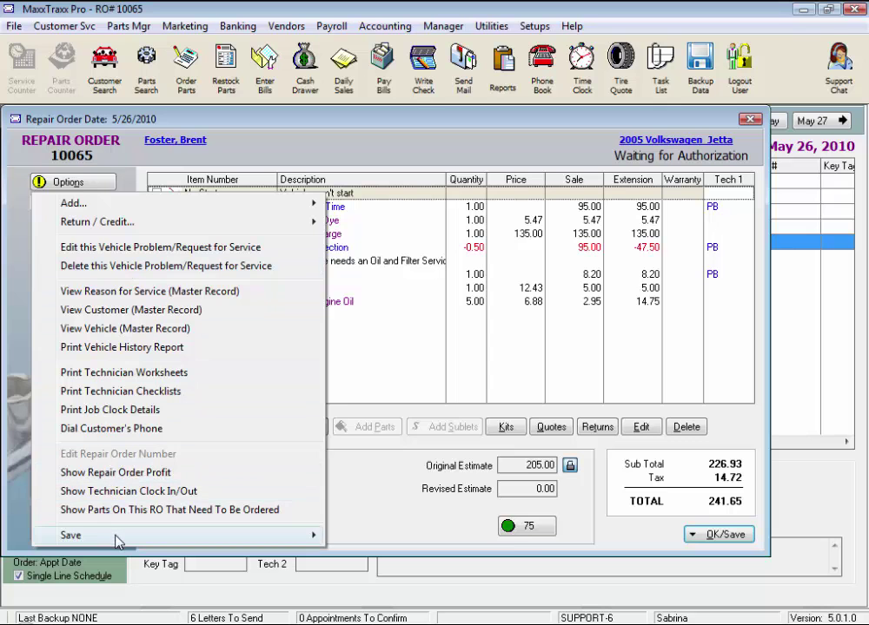
{"action": "mouse_move", "coordinate": [119, 542]}
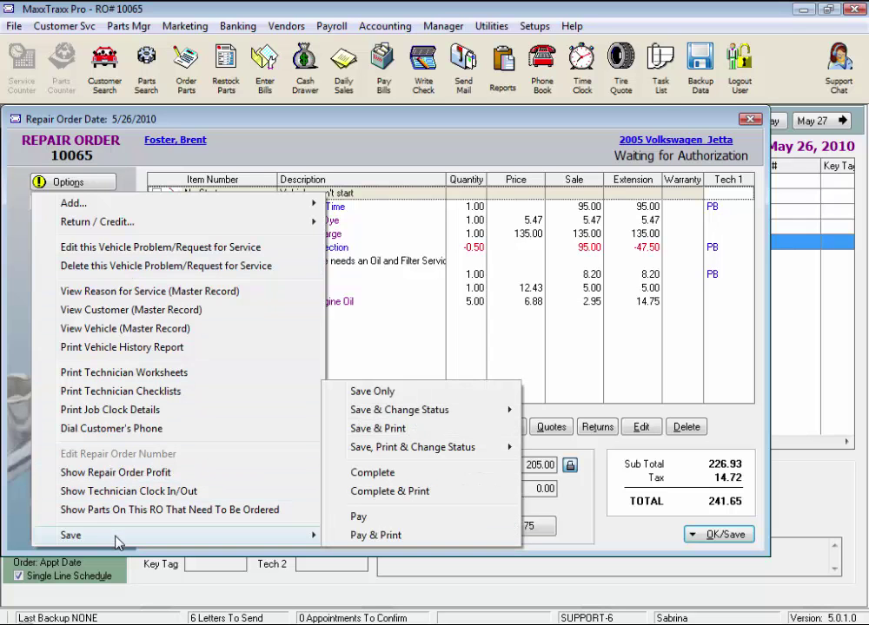
{"action": "left_click", "coordinate": [408, 357]}
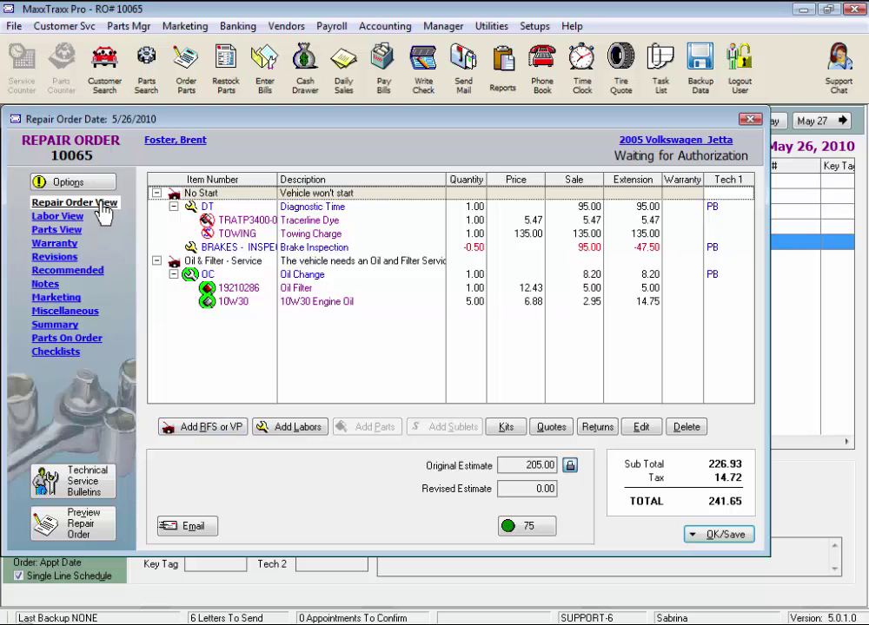
{"action": "right_click", "coordinate": [231, 195]}
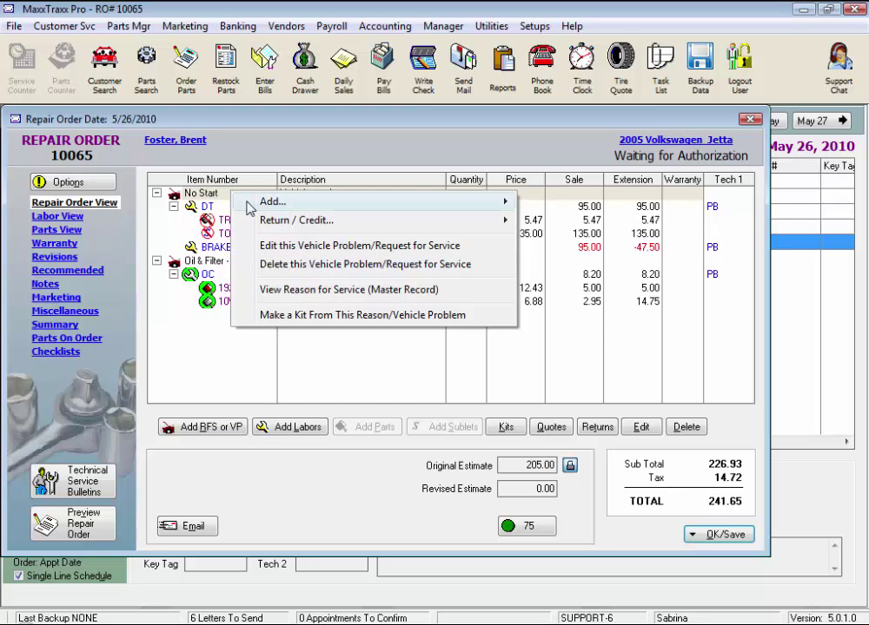
{"action": "mouse_move", "coordinate": [267, 226]}
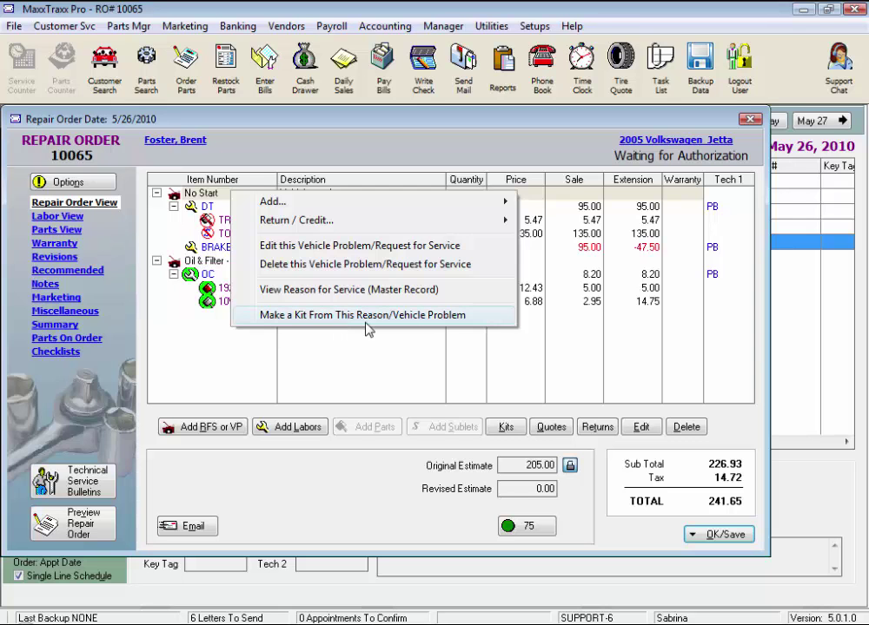
{"action": "left_click", "coordinate": [466, 316]}
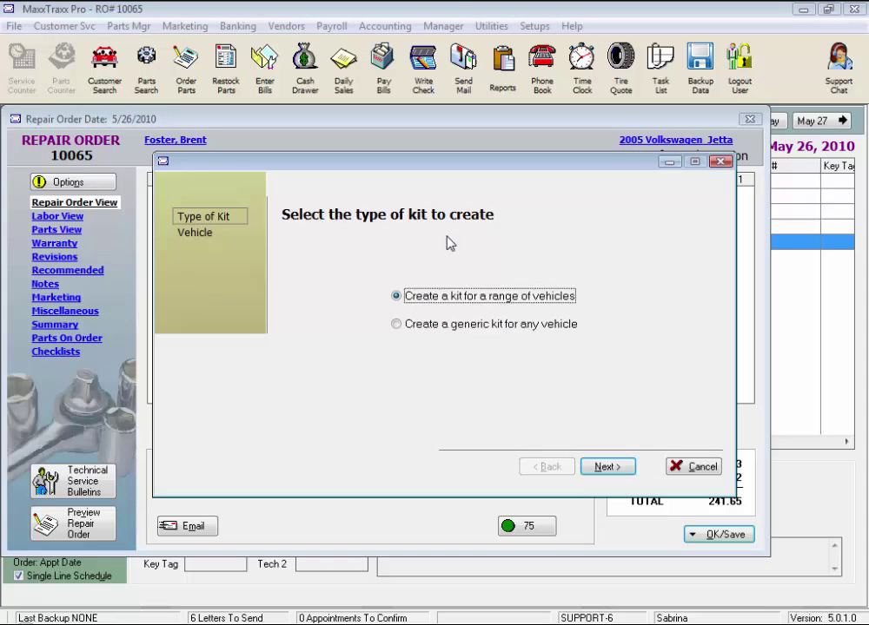
{"action": "double_click", "coordinate": [397, 325]}
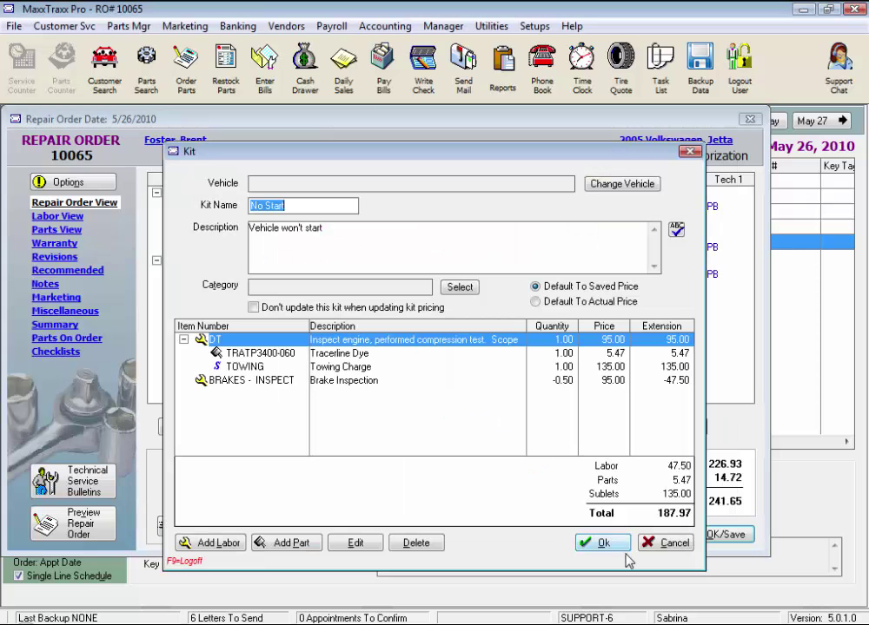
{"action": "left_click", "coordinate": [669, 543]}
{"action": "left_click", "coordinate": [432, 348]}
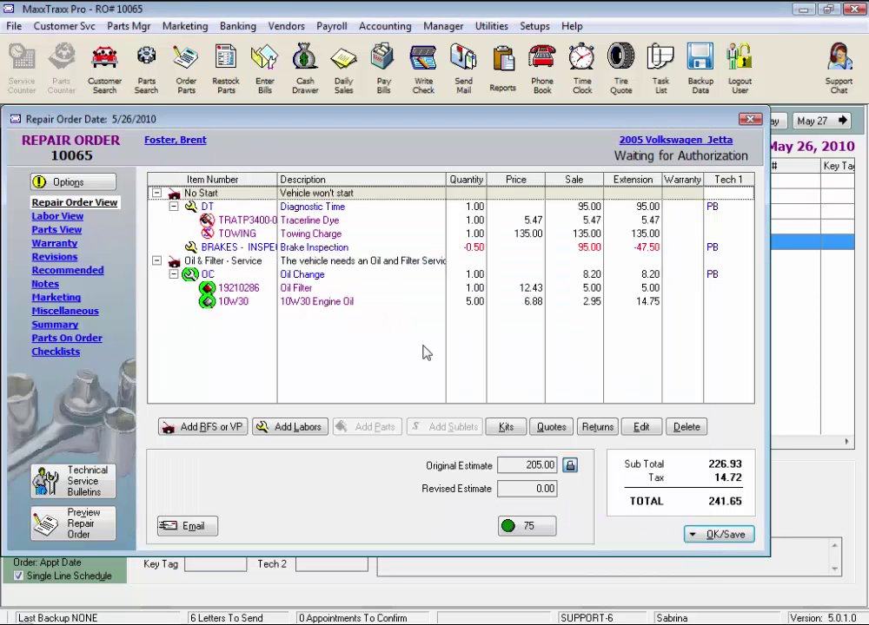
Select the DT Diagnostic Time labor line and review its Options dropdown actions.
{"action": "left_click", "coordinate": [209, 209]}
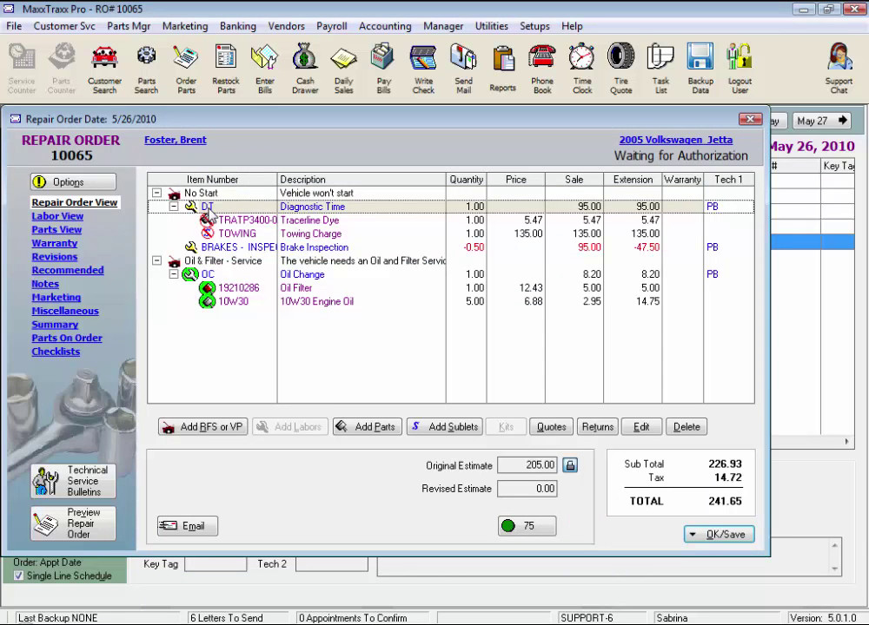
{"action": "left_click", "coordinate": [111, 182]}
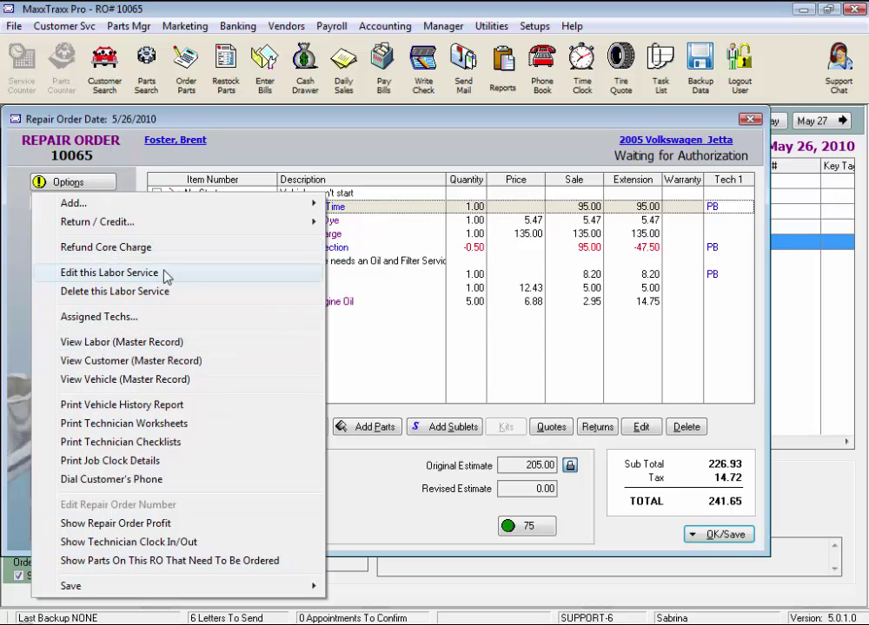
{"action": "mouse_move", "coordinate": [221, 205]}
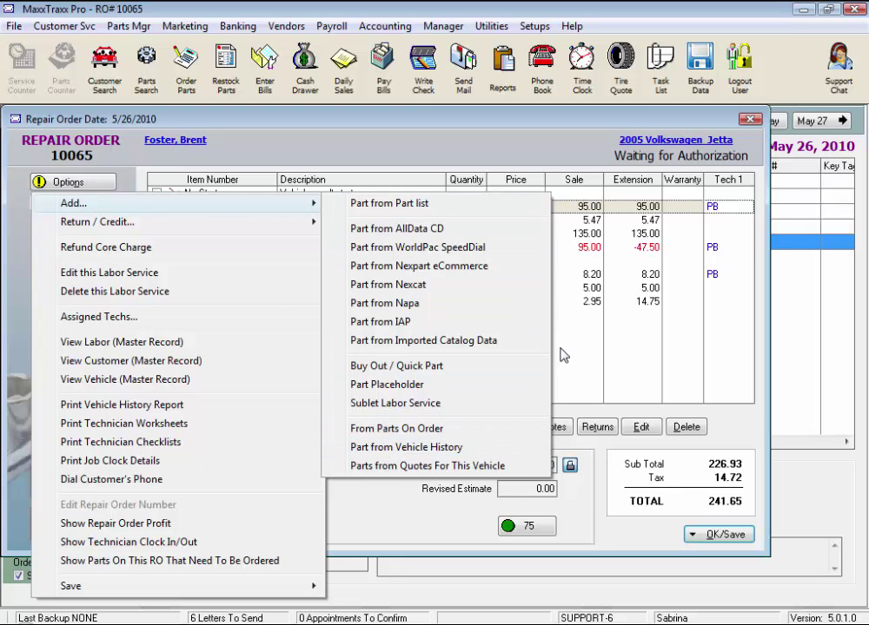
{"action": "left_click", "coordinate": [408, 397]}
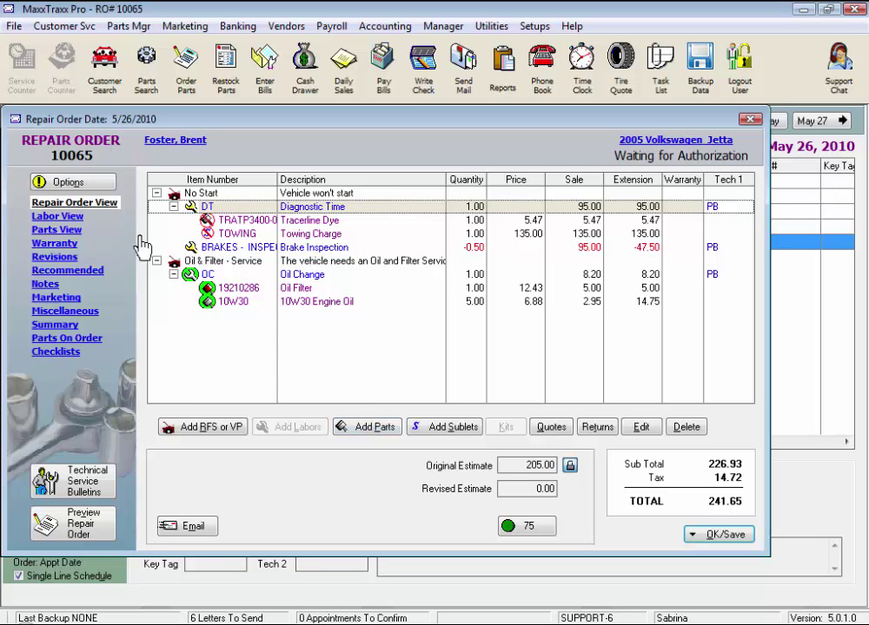
{"action": "left_click", "coordinate": [71, 184]}
{"action": "mouse_move", "coordinate": [76, 225]}
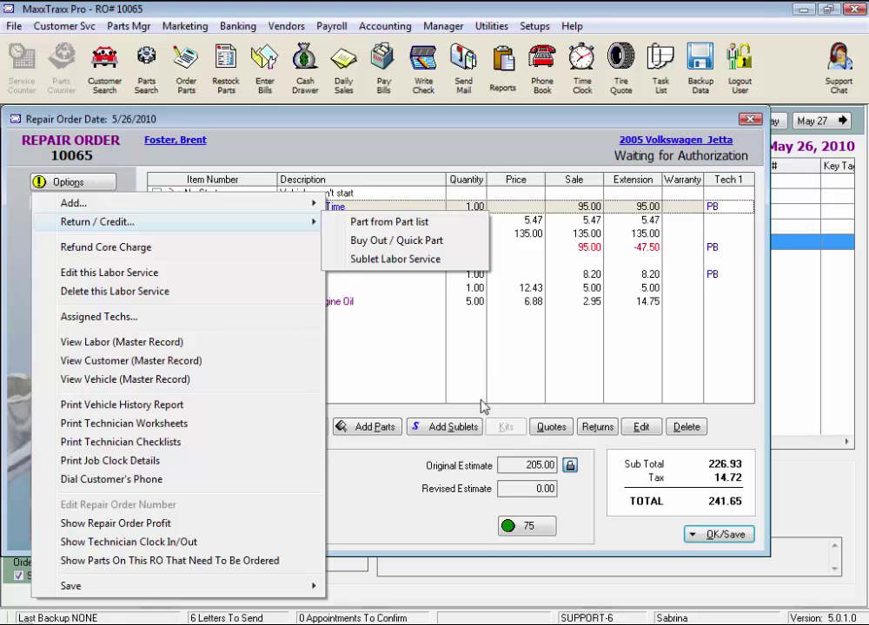
{"action": "left_click", "coordinate": [163, 251]}
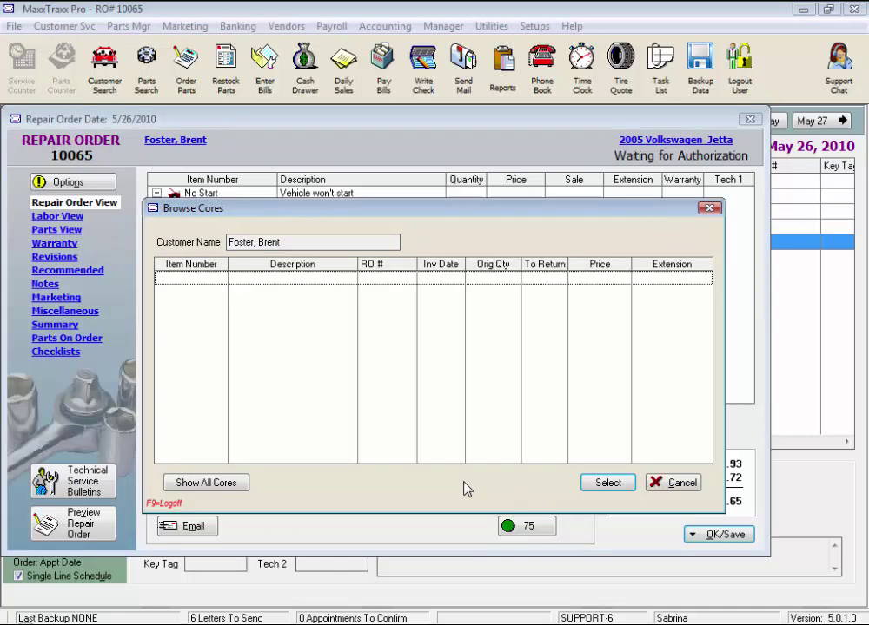
{"action": "left_click", "coordinate": [603, 484]}
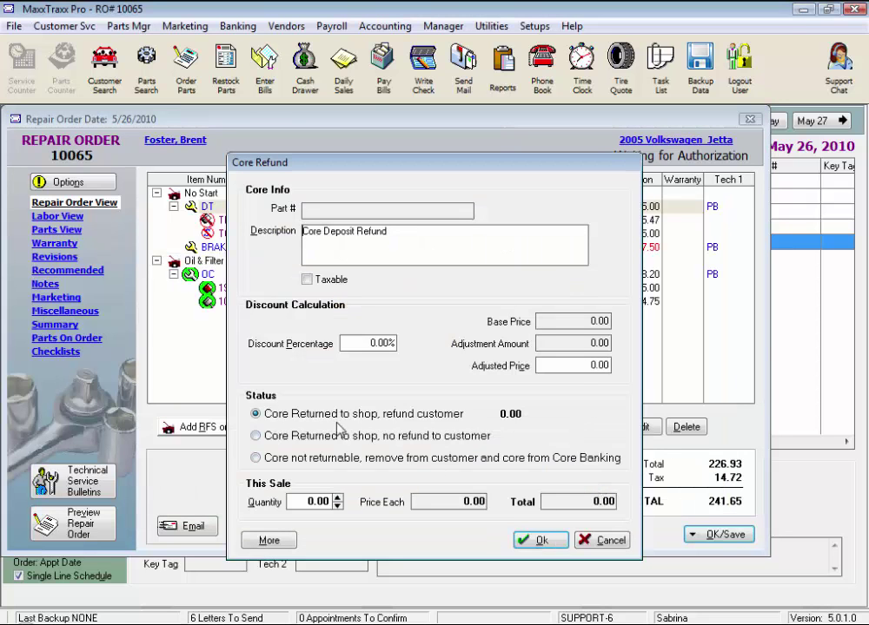
{"action": "left_click_drag", "start_coordinate": [536, 364], "coordinate": [613, 357]}
{"action": "left_click_drag", "start_coordinate": [294, 501], "coordinate": [358, 507]}
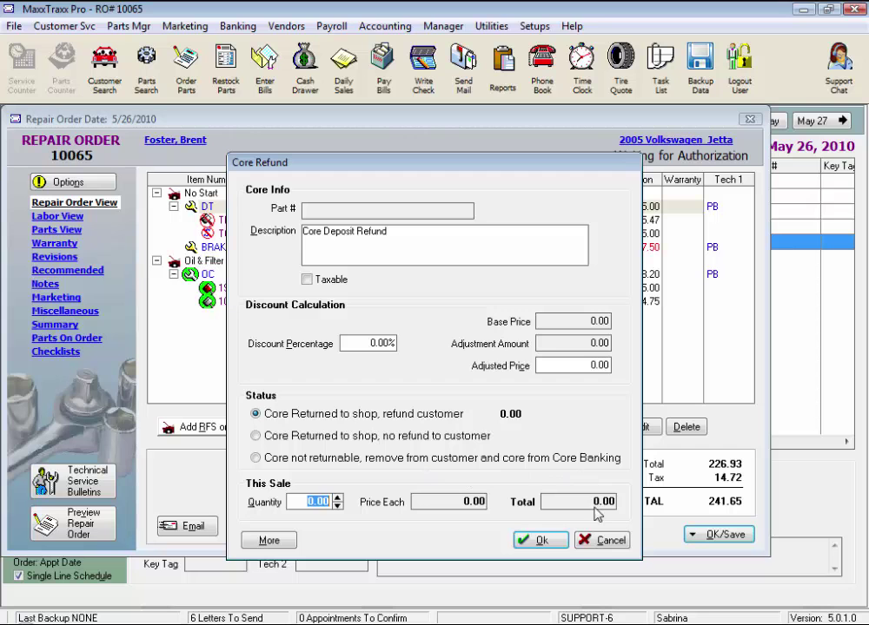
{"action": "left_click", "coordinate": [605, 542]}
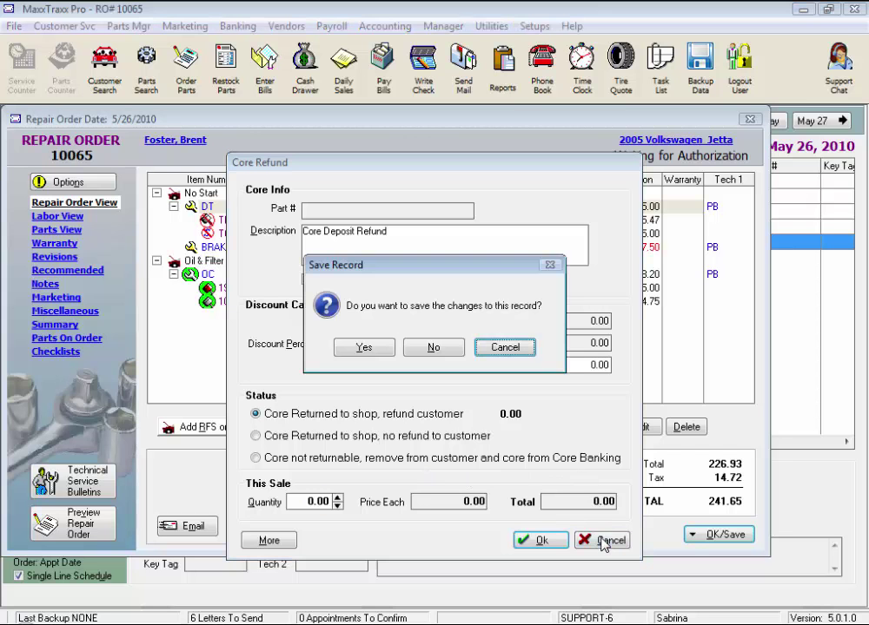
{"action": "left_click", "coordinate": [441, 351]}
{"action": "left_click", "coordinate": [93, 188]}
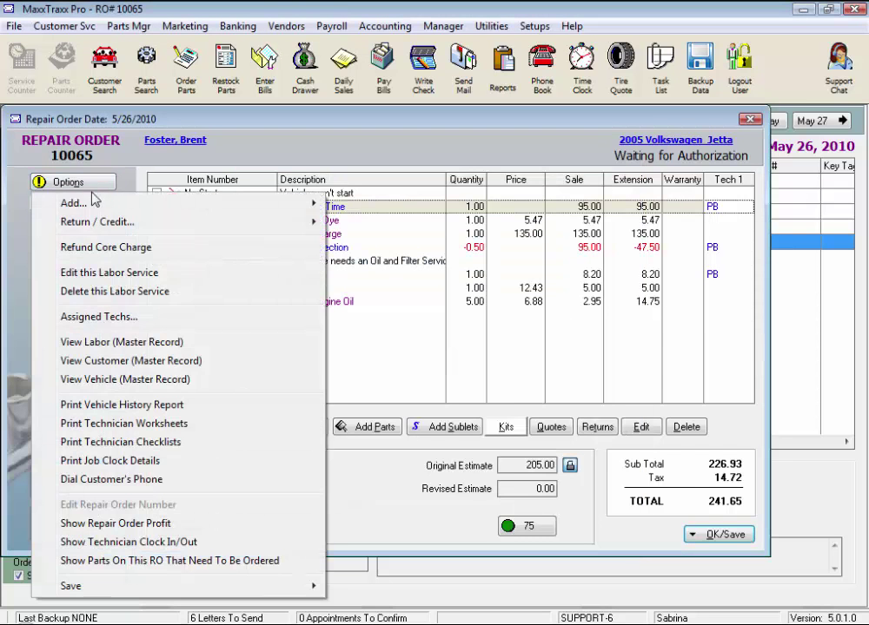
{"action": "left_click", "coordinate": [106, 248]}
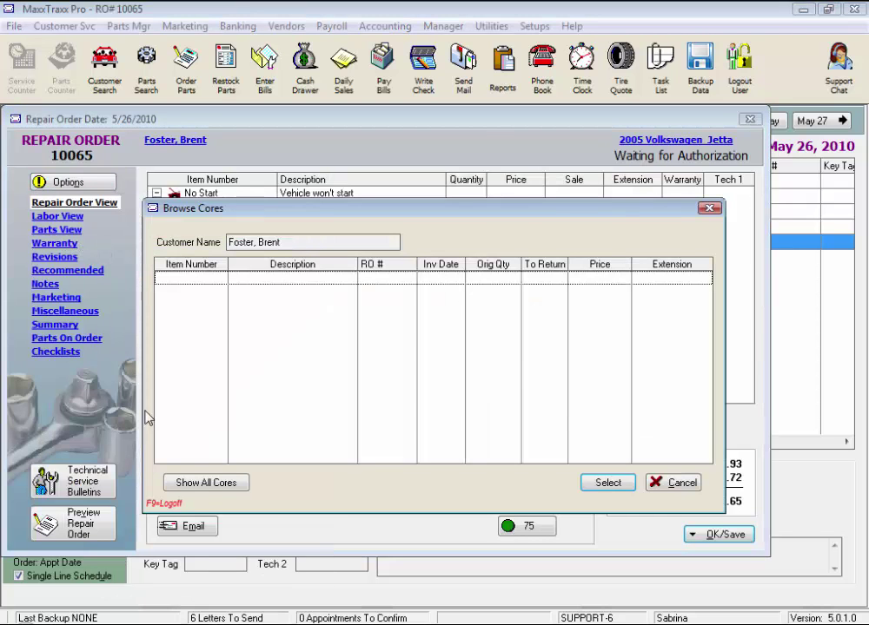
{"action": "left_click", "coordinate": [206, 483]}
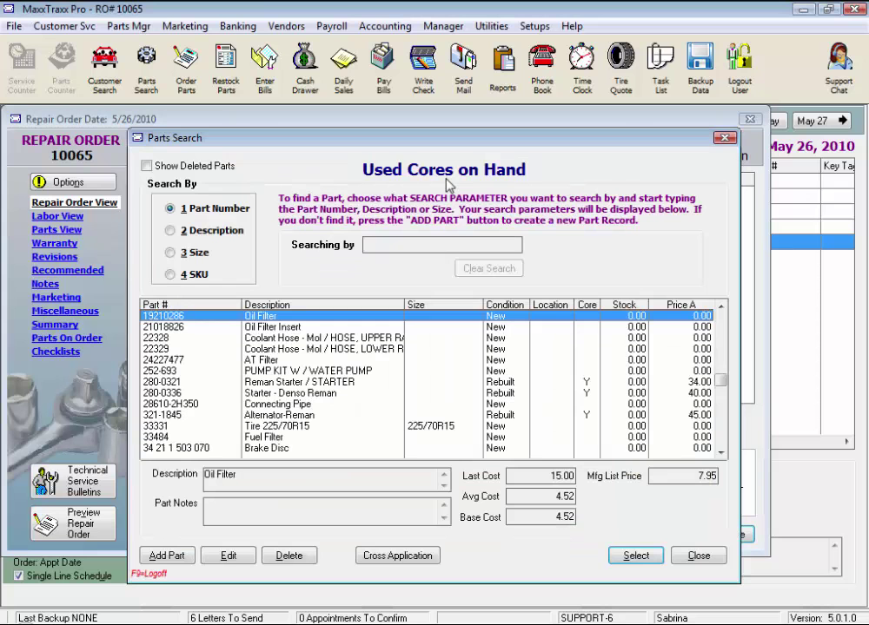
{"action": "left_click", "coordinate": [686, 555]}
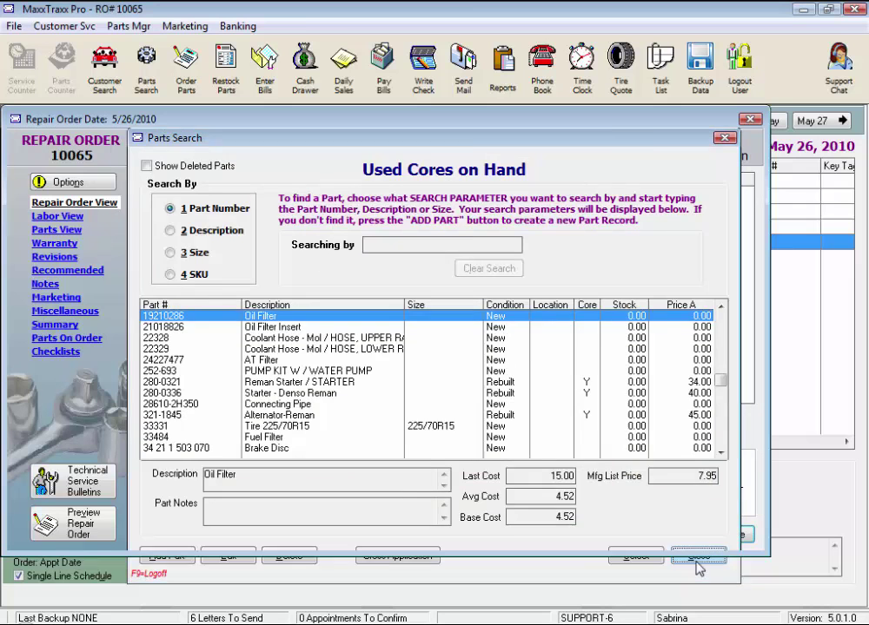
{"action": "left_click", "coordinate": [99, 185]}
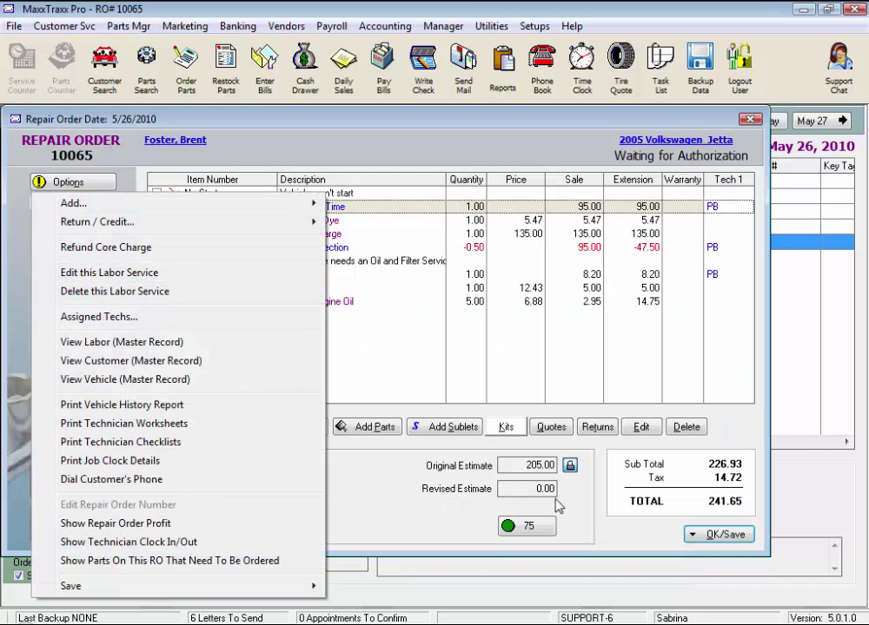
Review the labor line's assigned technicians and cancel without changes.
{"action": "left_click", "coordinate": [180, 318]}
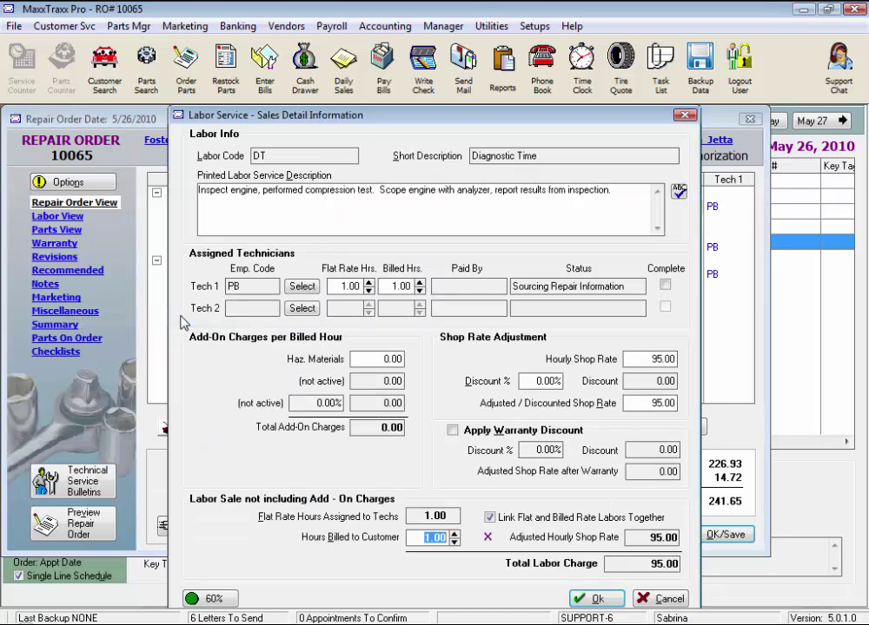
{"action": "left_click", "coordinate": [666, 600]}
{"action": "left_click", "coordinate": [102, 184]}
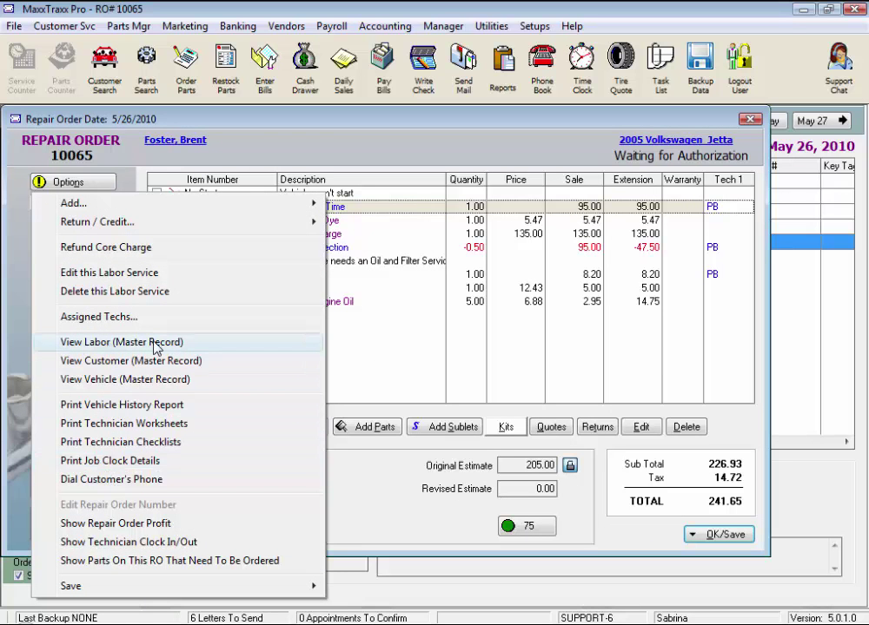
Select the Tracerline Dye part line and save the order with Save Only.
{"action": "left_click", "coordinate": [337, 221]}
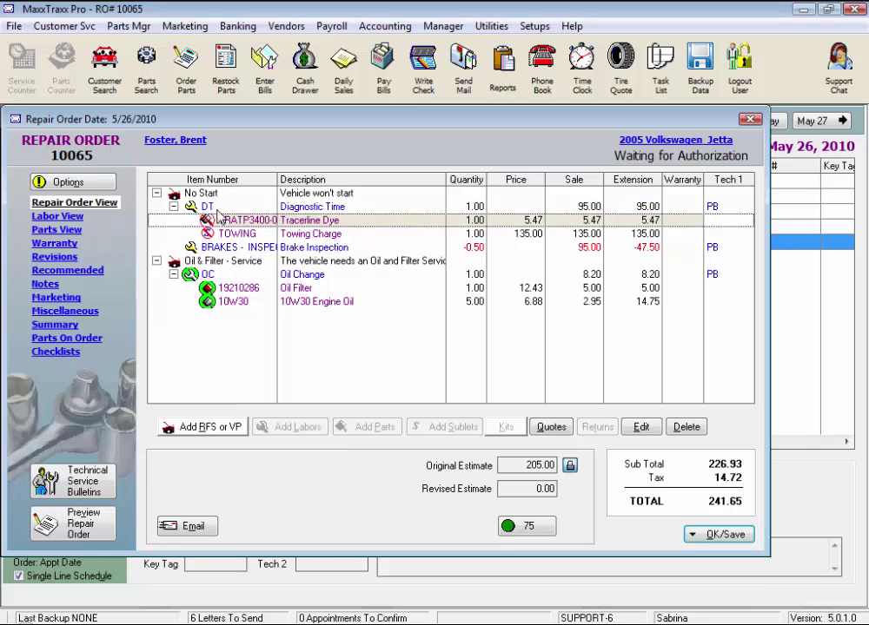
{"action": "left_click", "coordinate": [97, 183]}
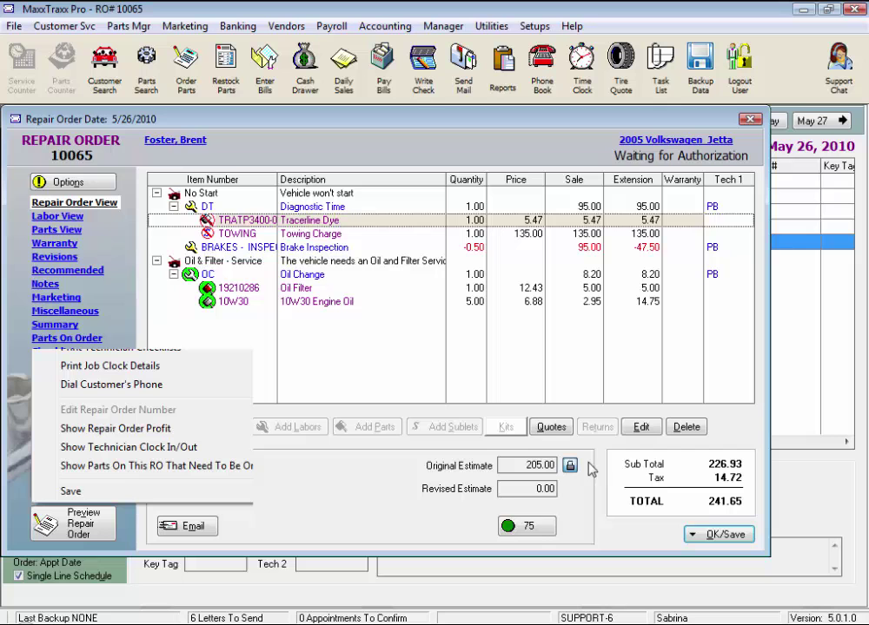
{"action": "left_click", "coordinate": [692, 534]}
{"action": "left_click", "coordinate": [595, 388]}
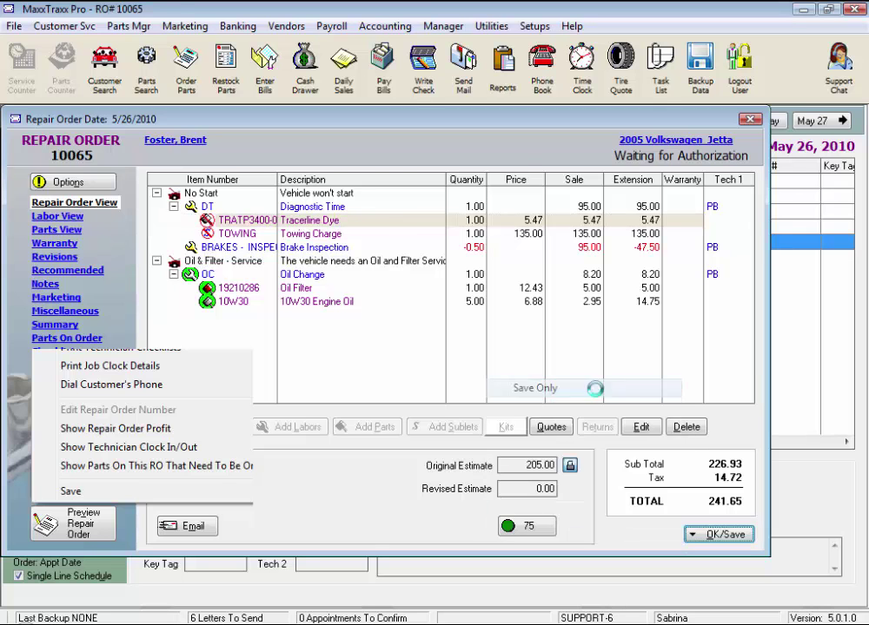